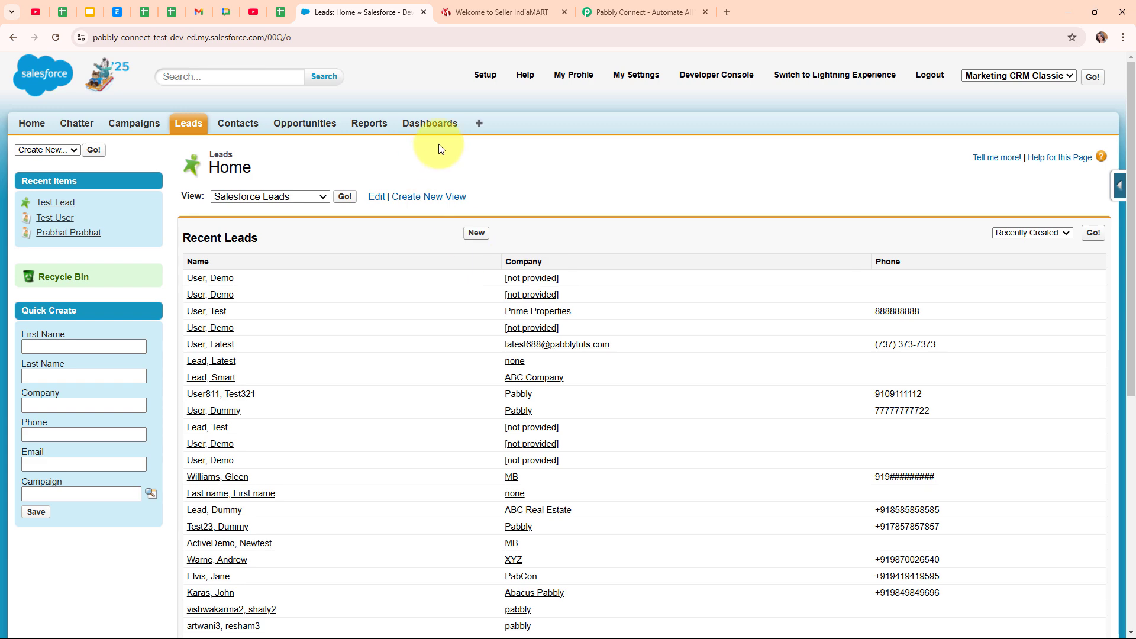
# - Look over the IndiaMART seller dashboard, return to Salesforce Leads, then go to the Pabbly Connect website
pyautogui.click(485, 2)
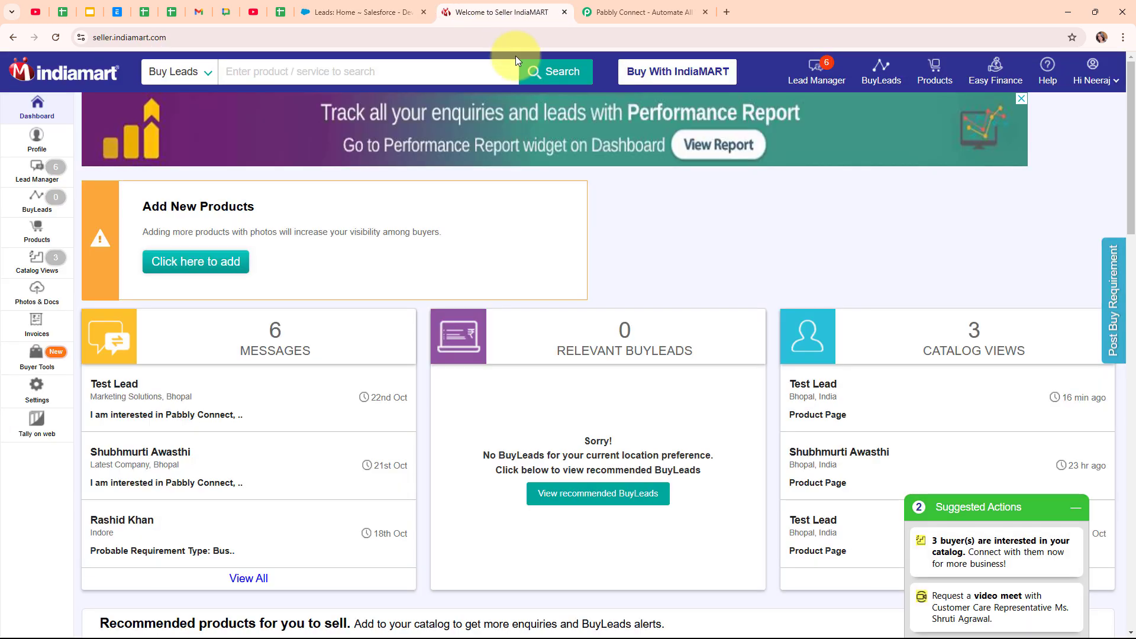
pyautogui.click(357, 13)
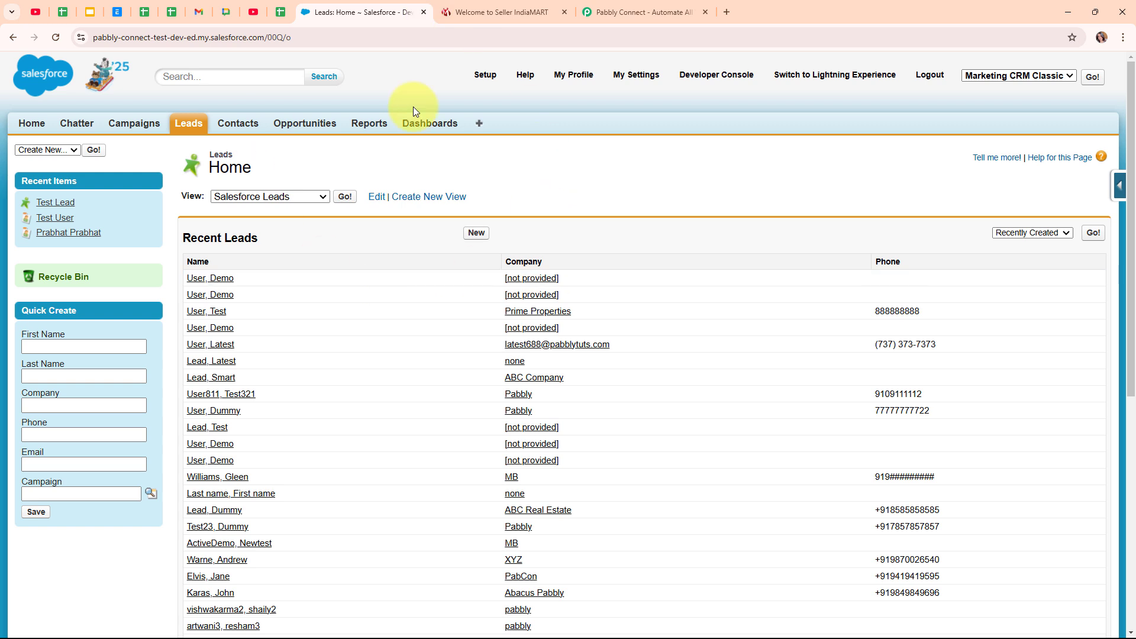
pyautogui.click(656, 7)
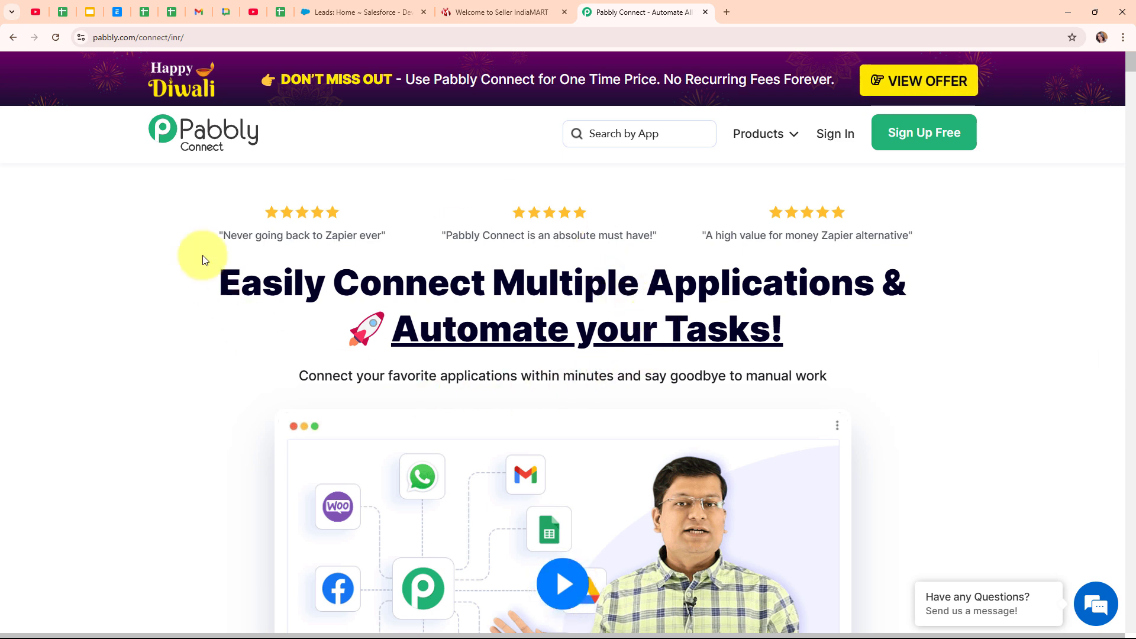
# - Sign in on pabbly.com and launch Pabbly Connect from the All Pabbly Apps page
pyautogui.click(243, 37)
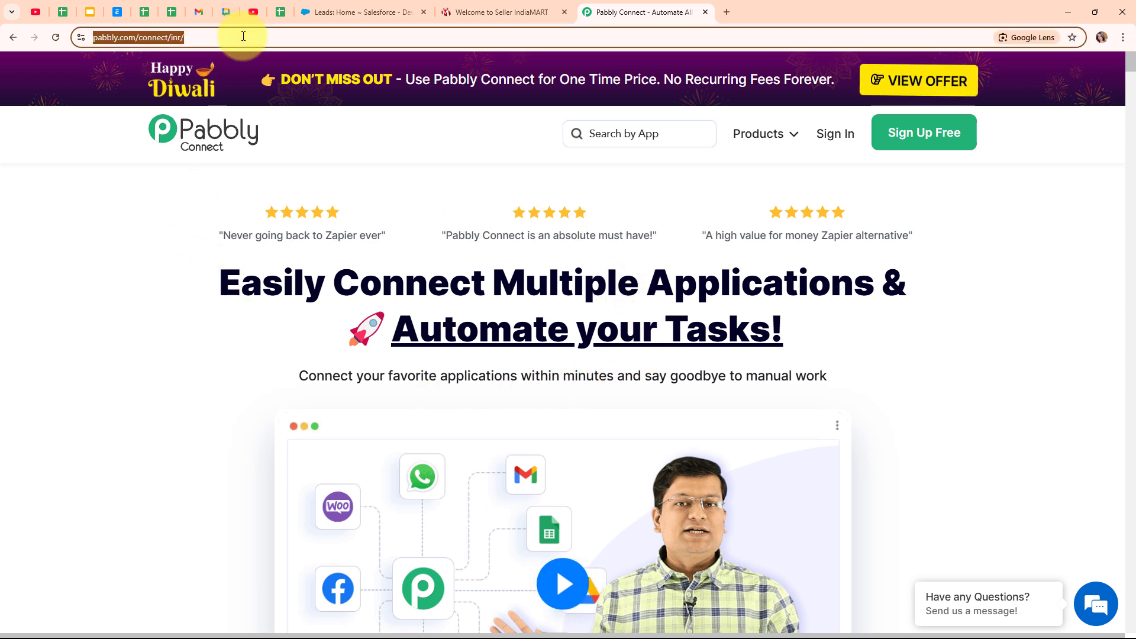
pyautogui.click(356, 165)
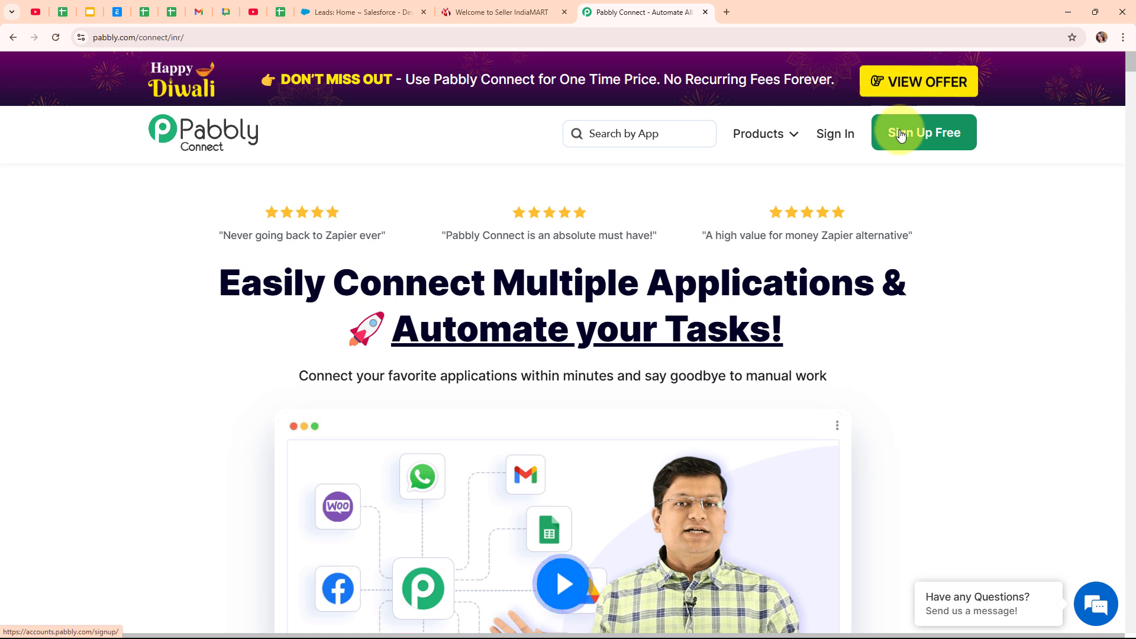
pyautogui.click(832, 143)
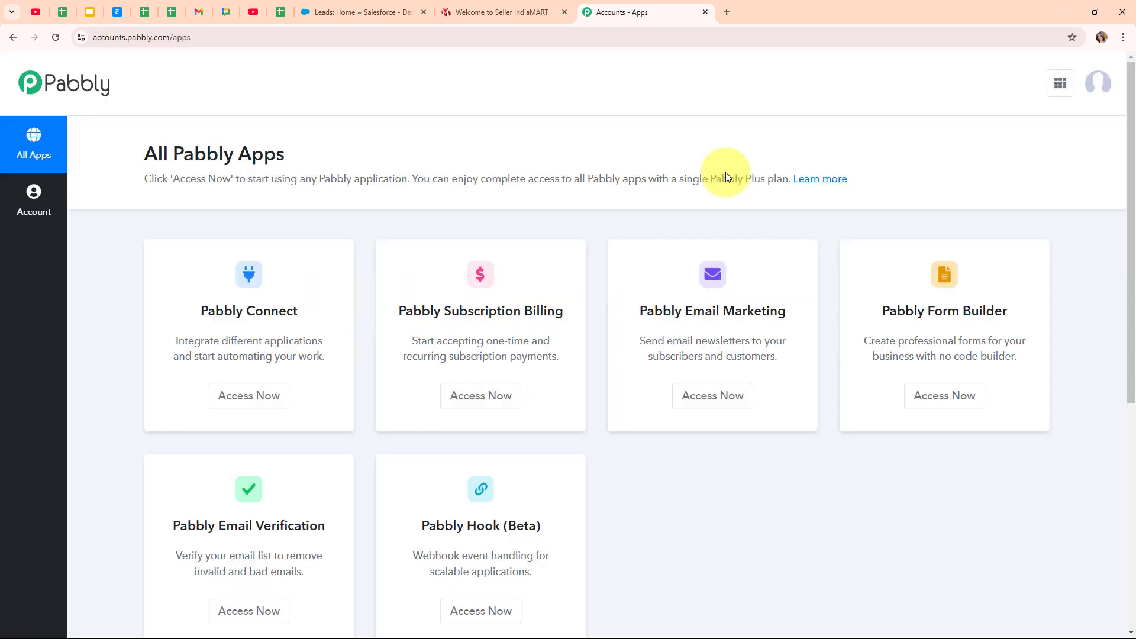
pyautogui.moveTo(145, 153); pyautogui.dragTo(329, 177)
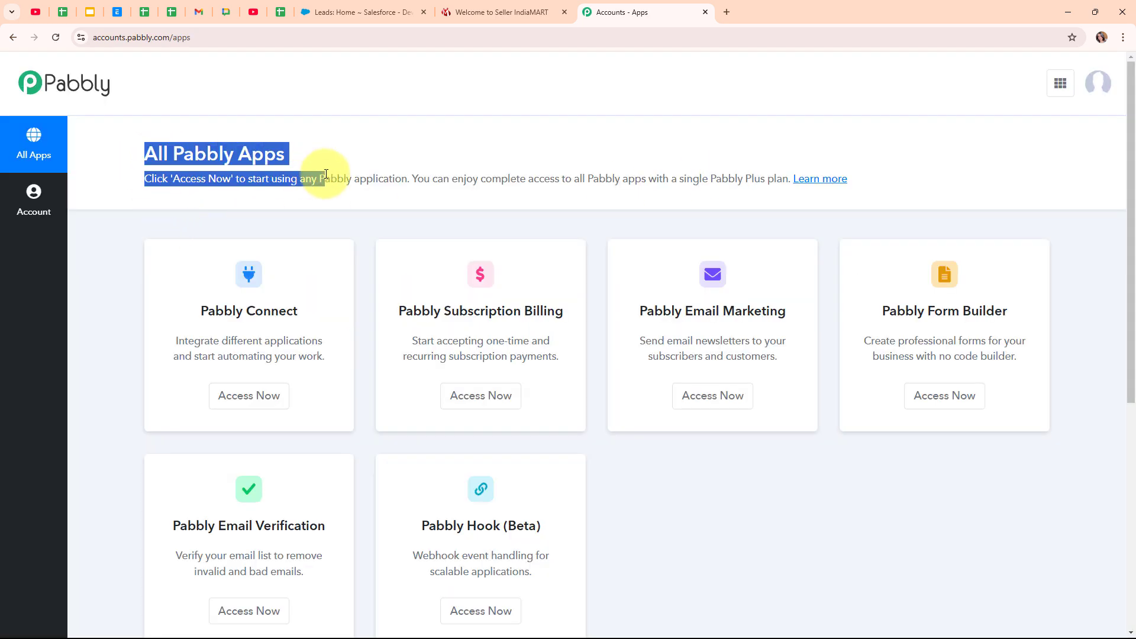
pyautogui.click(382, 148)
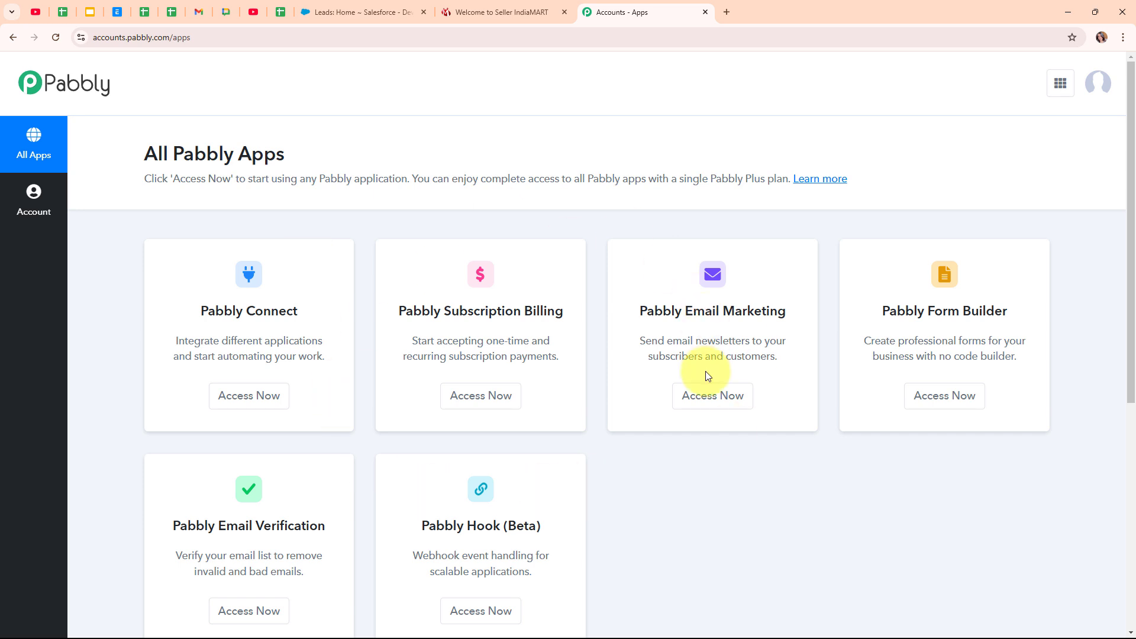
pyautogui.click(271, 409)
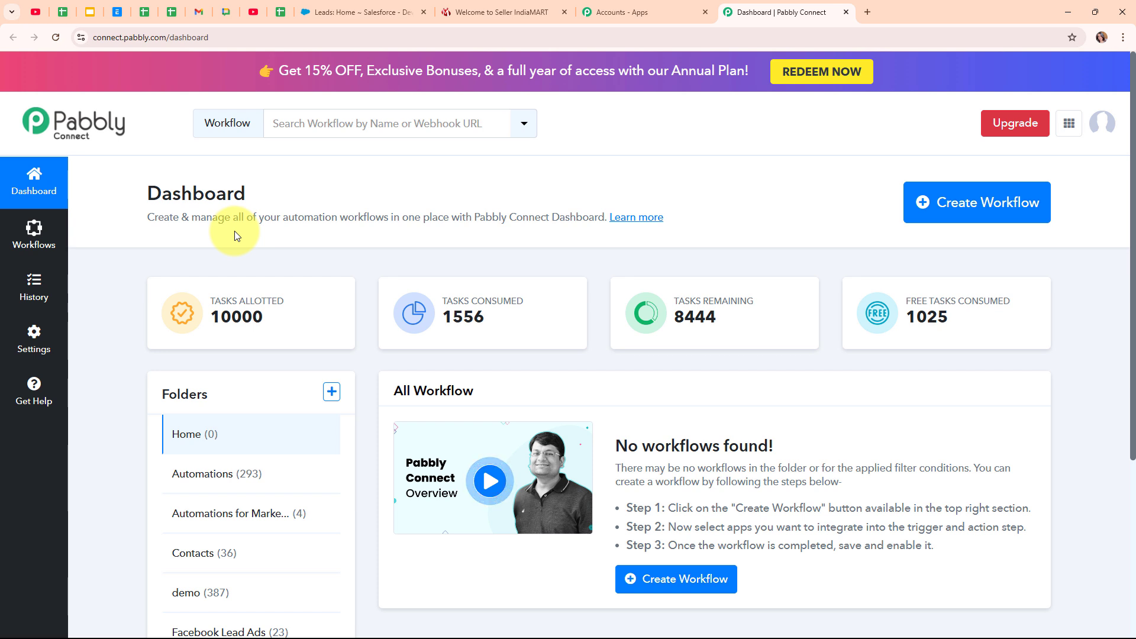
# - Create the workflow 'Add IndiaMART Leads / Enquiries to Salesforce for Handicrafts & Decoratives Business' in the Automations folder
pyautogui.click(993, 210)
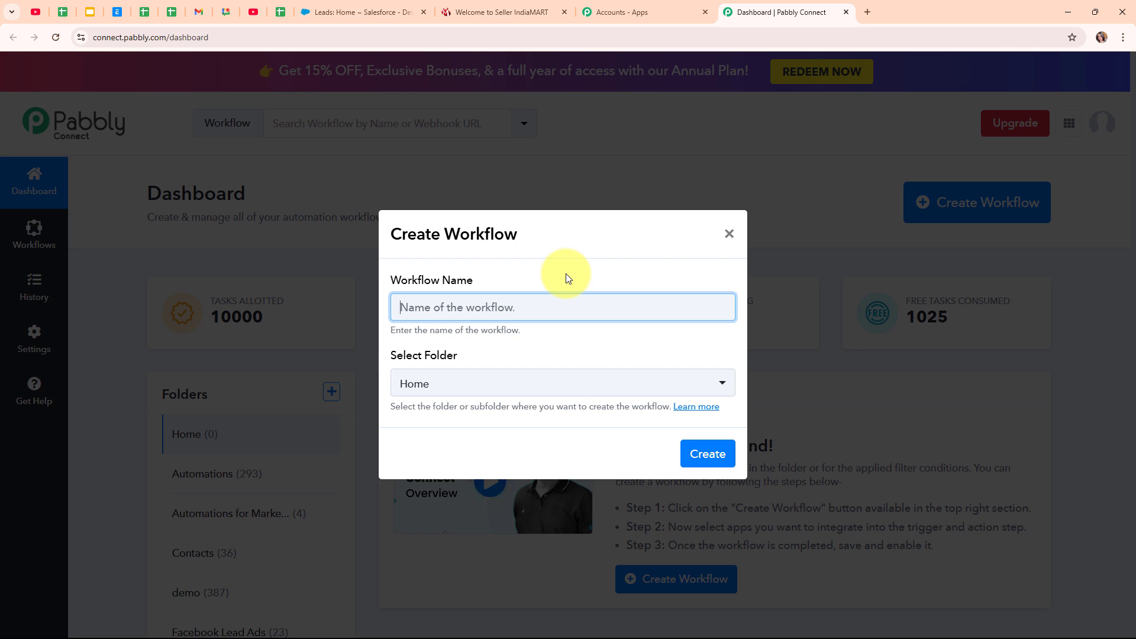
pyautogui.hotkey('ctrl', 'v')
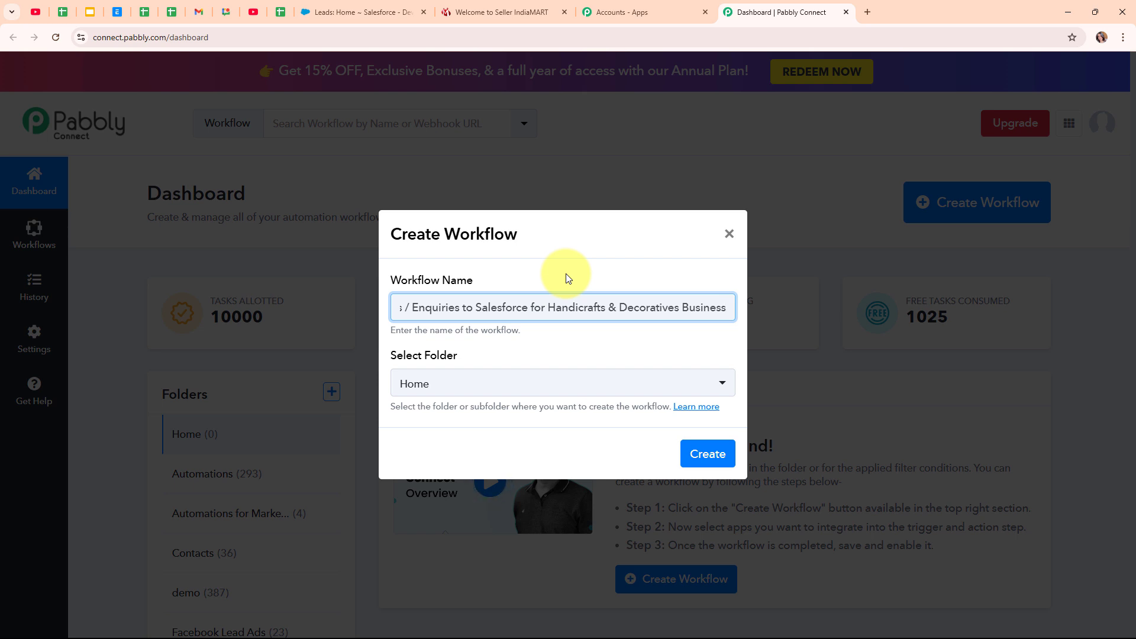
pyautogui.click(568, 383)
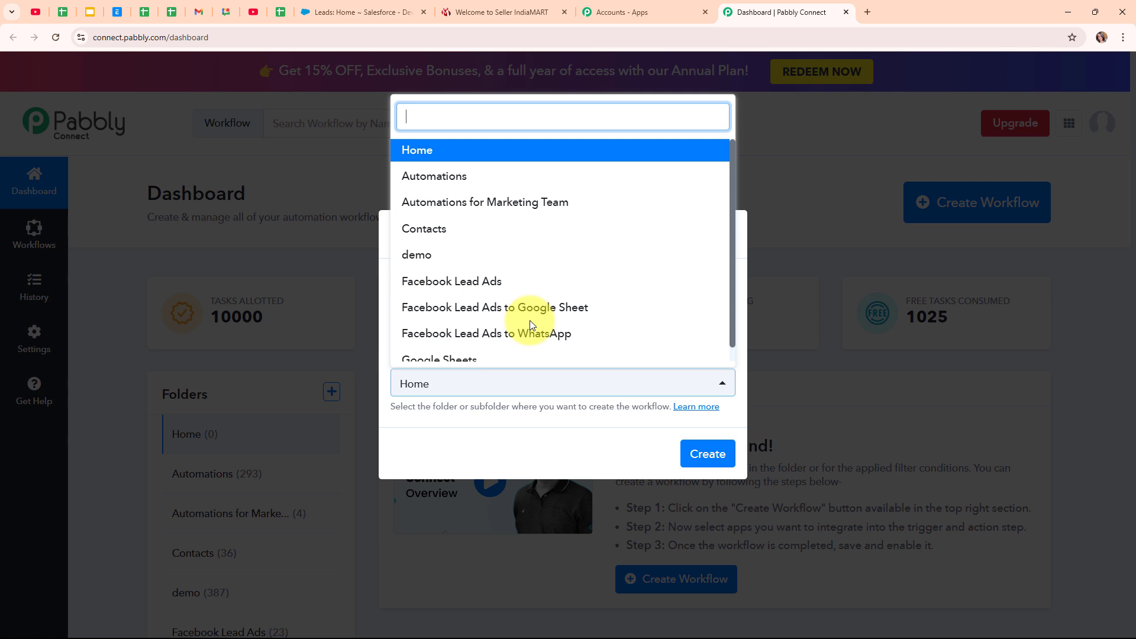
pyautogui.click(499, 185)
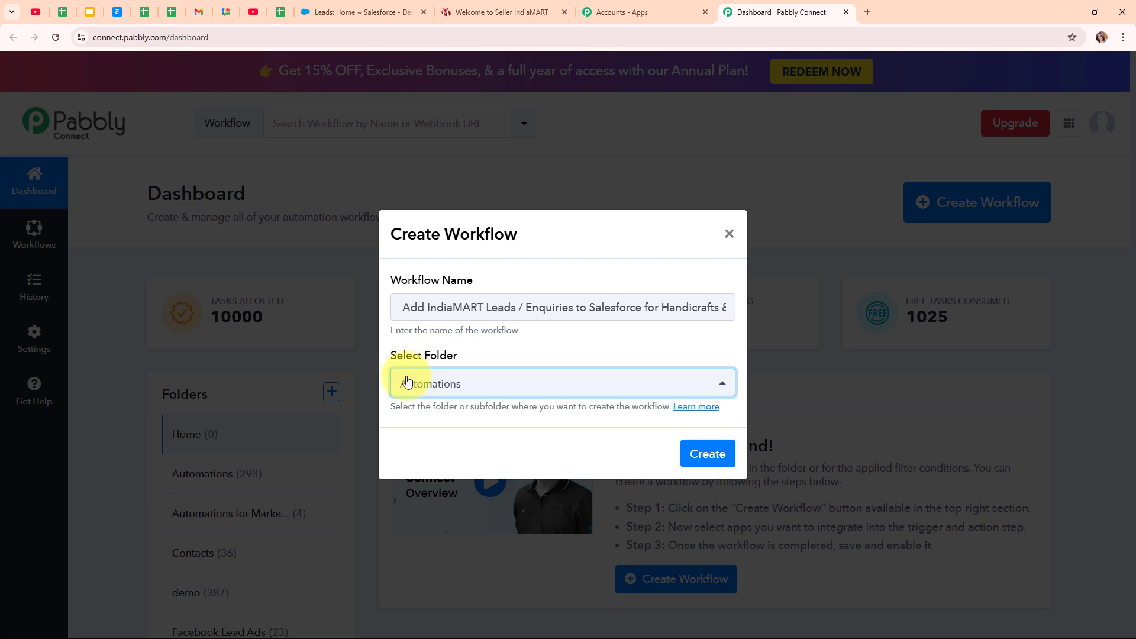
pyautogui.click(698, 414)
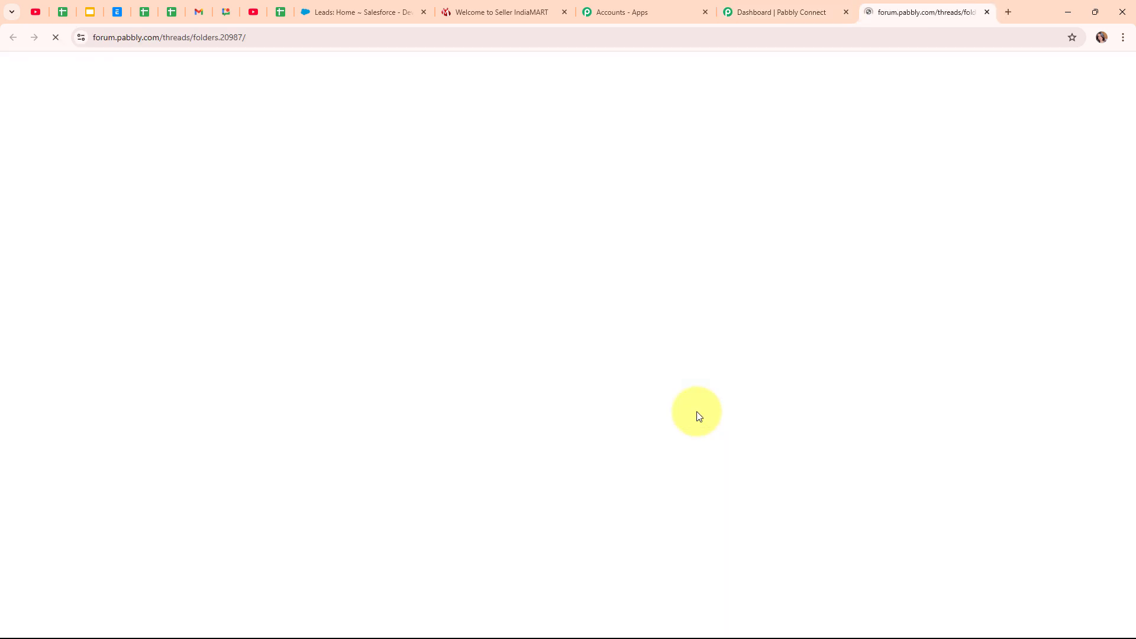
pyautogui.scroll(-8, 748, 396)
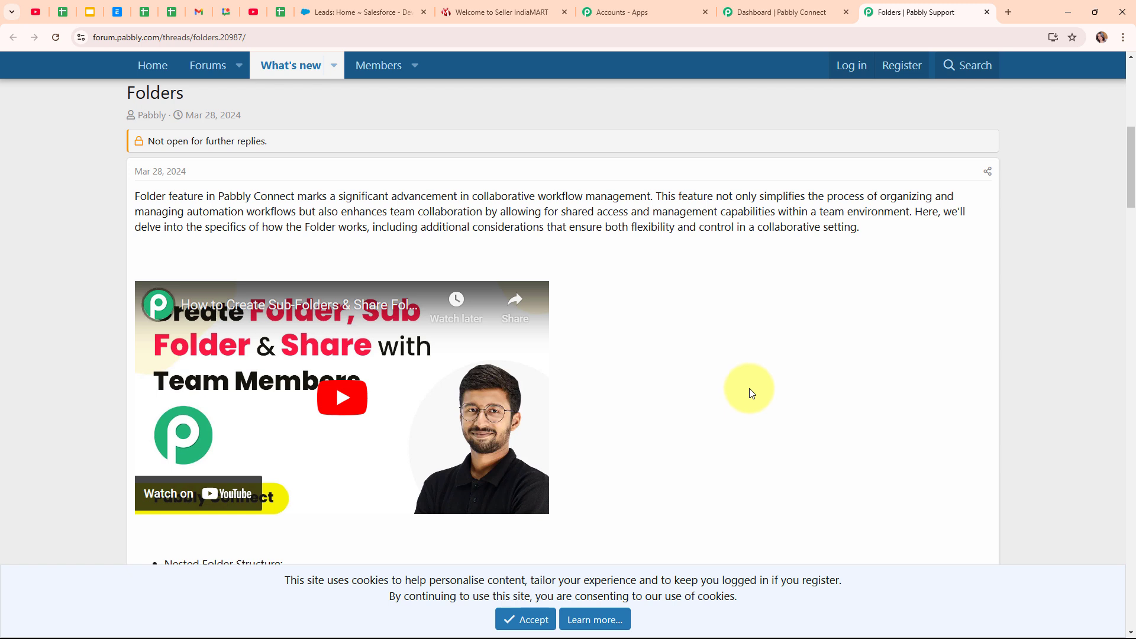
pyautogui.click(987, 12)
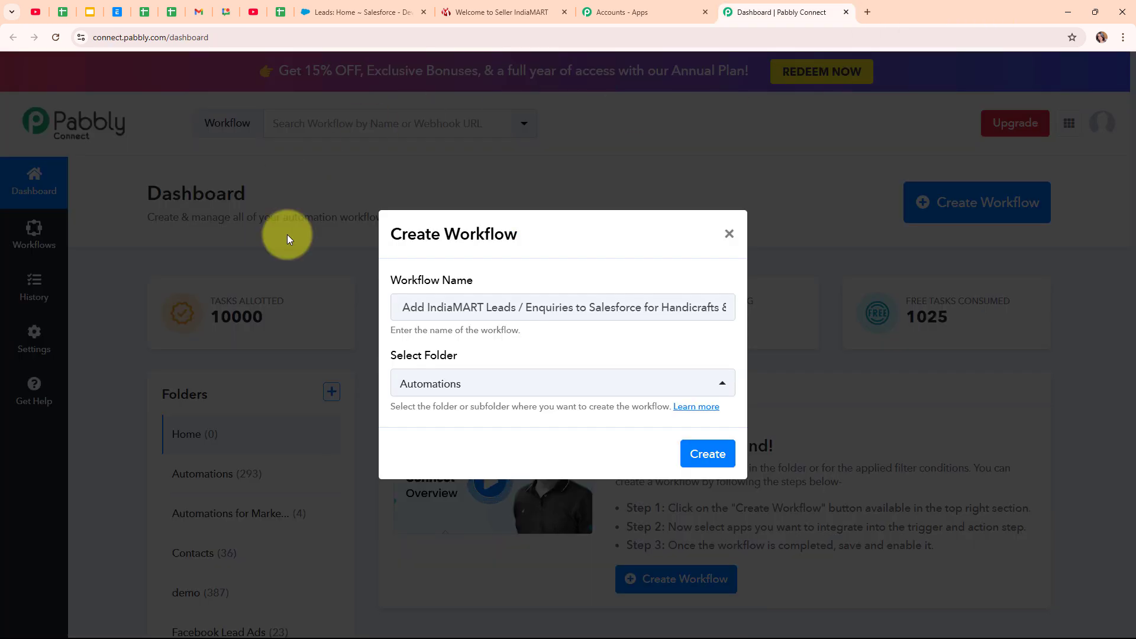
pyautogui.click(727, 453)
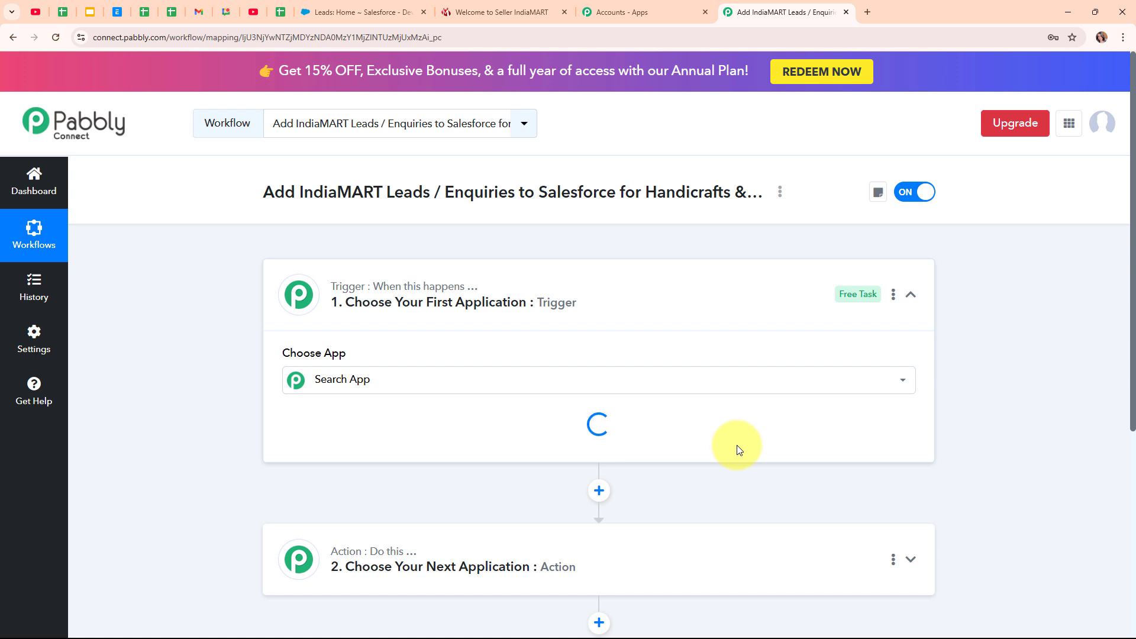
# - Search 'India' in the trigger's app picker and select IndiaMART as the trigger app
pyautogui.click(912, 298)
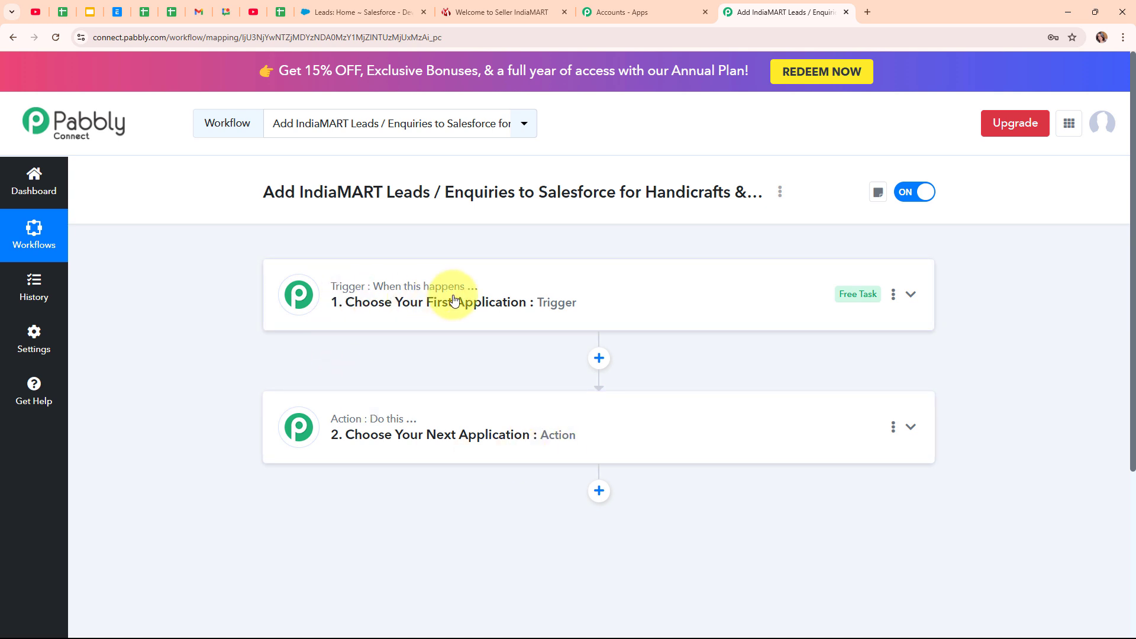
pyautogui.moveTo(407, 421)
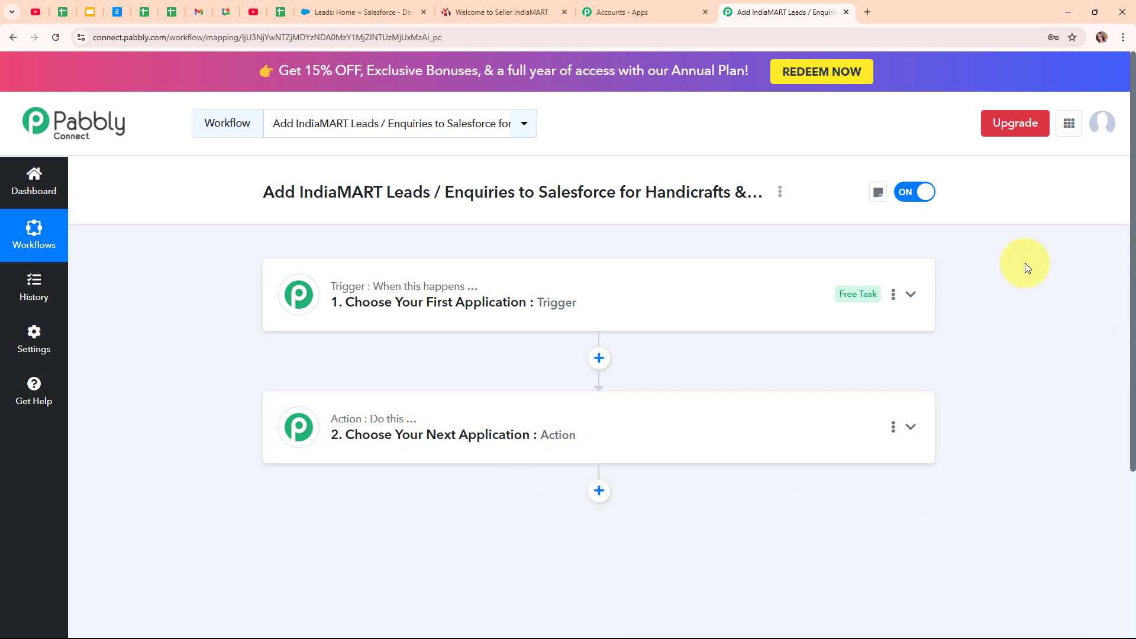
pyautogui.click(911, 296)
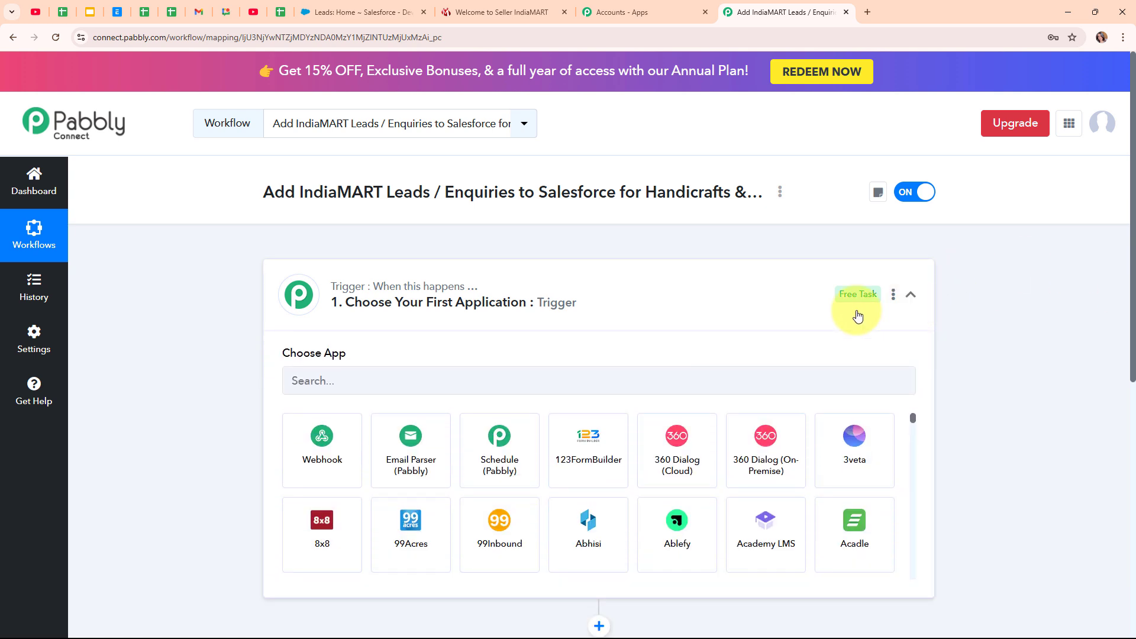
pyautogui.click(414, 379)
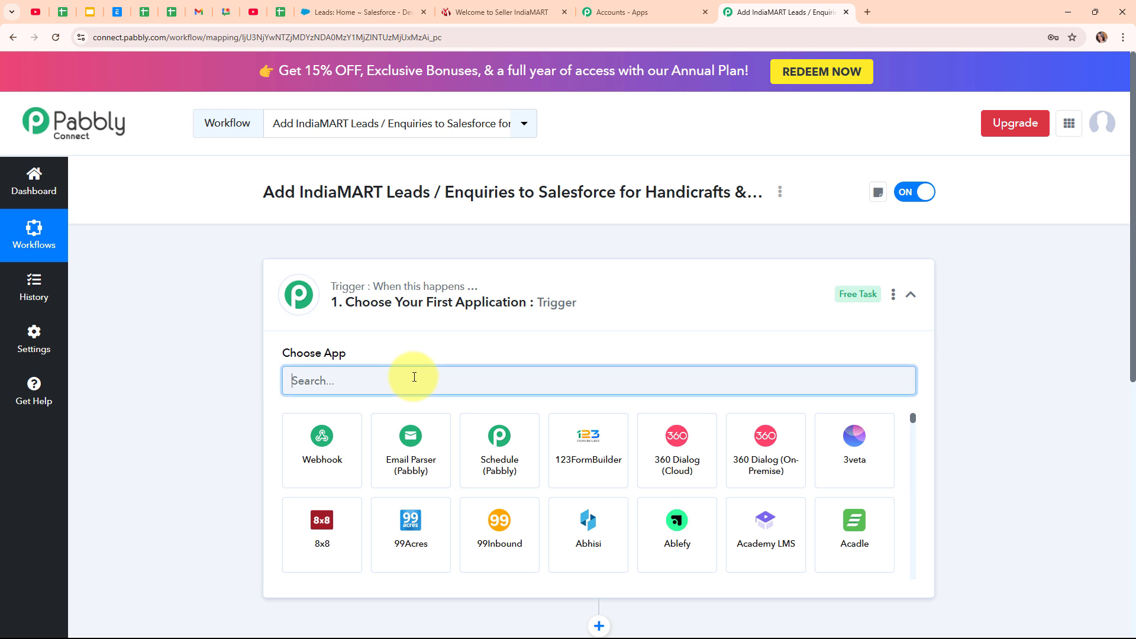
pyautogui.write('India')
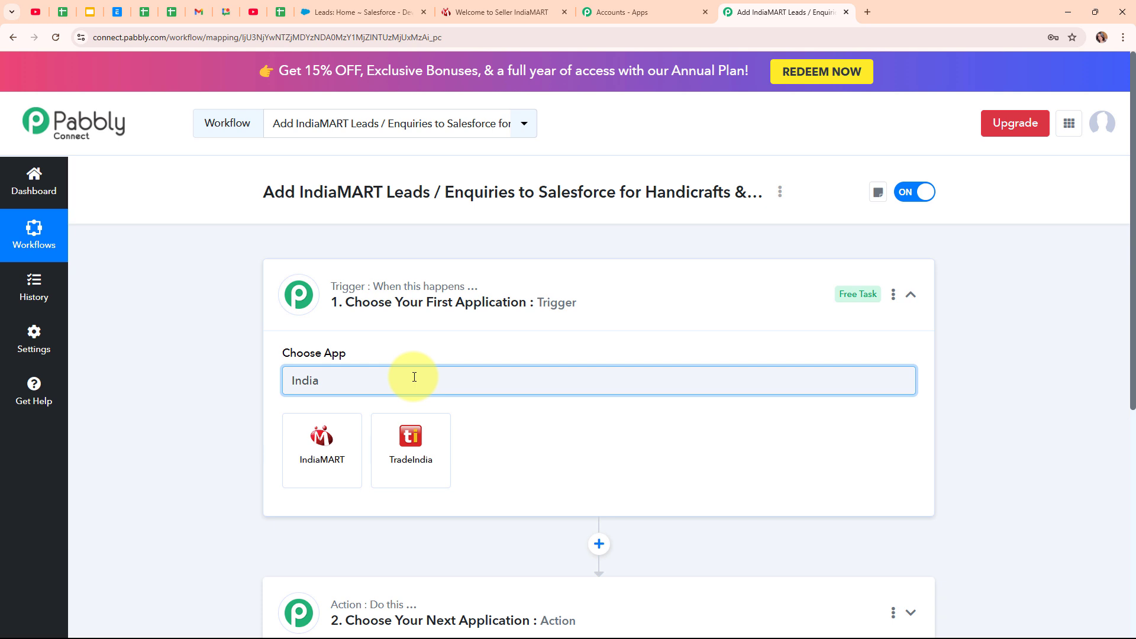
pyautogui.click(339, 440)
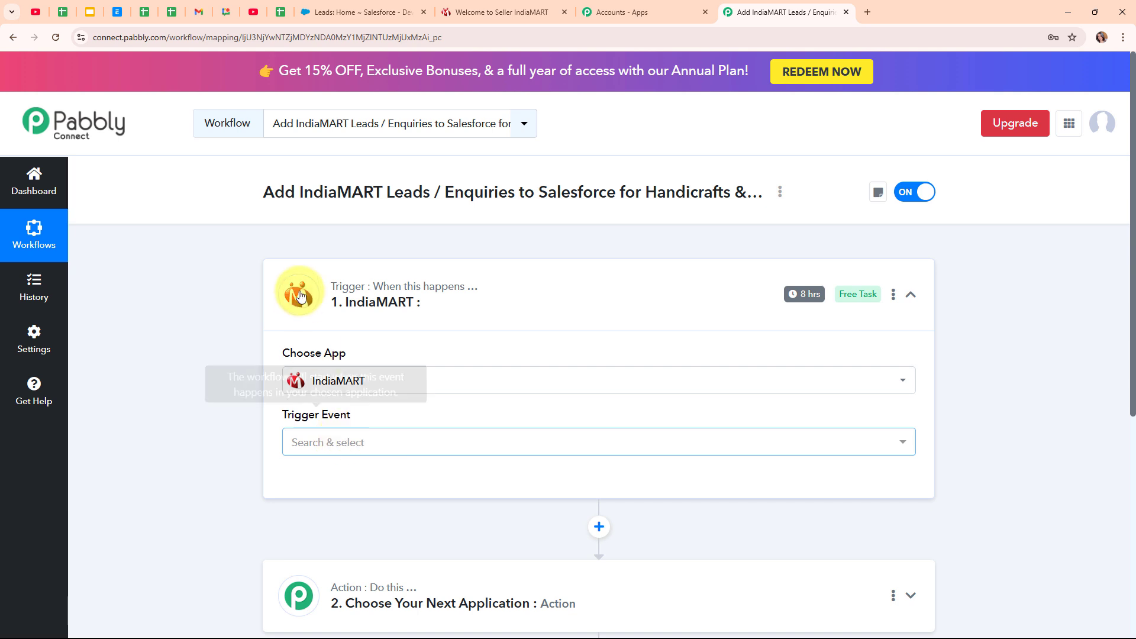
# - Set the IndiaMART trigger event to New Leads and copy its webhook URL
pyautogui.click(336, 449)
pyautogui.click(363, 528)
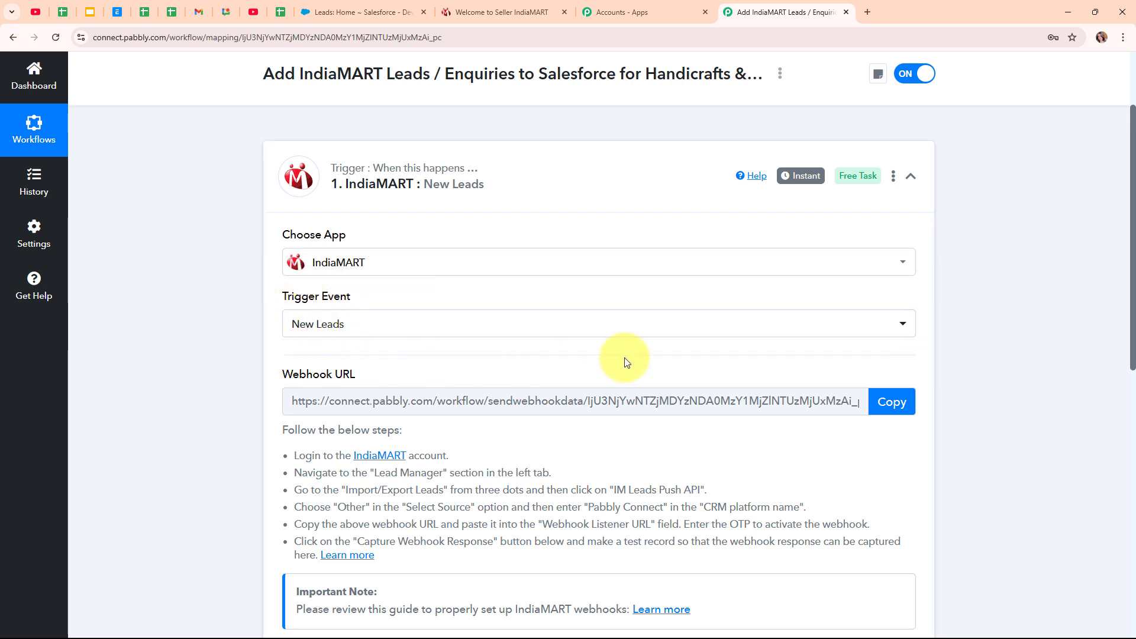
pyautogui.scroll(-2, 623, 358)
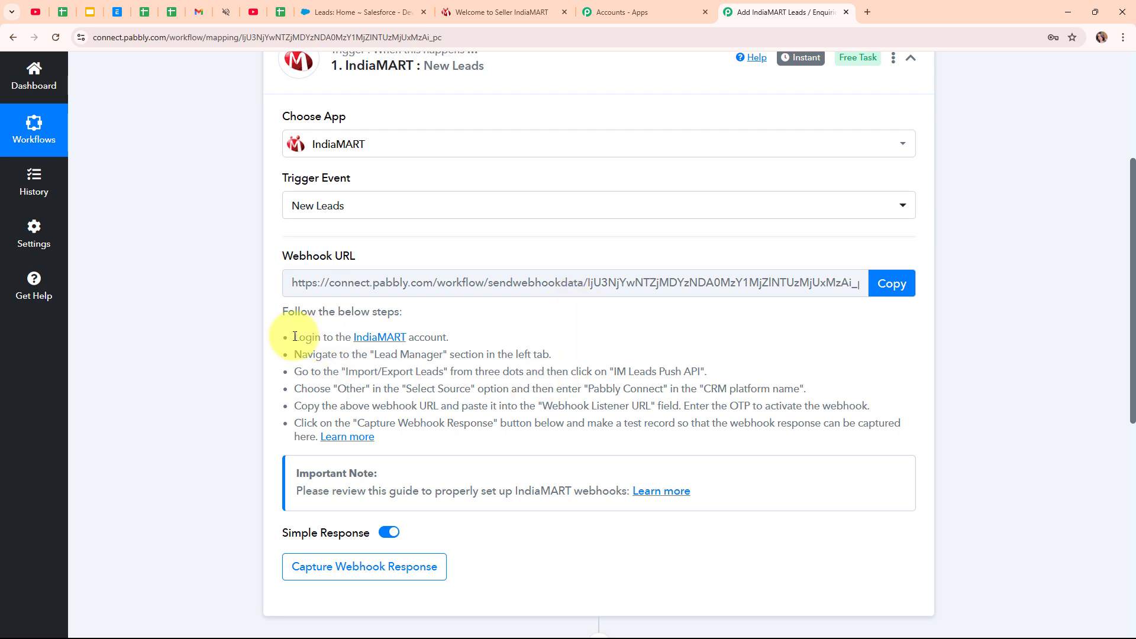
pyautogui.moveTo(290, 335); pyautogui.dragTo(469, 446)
pyautogui.click(469, 446)
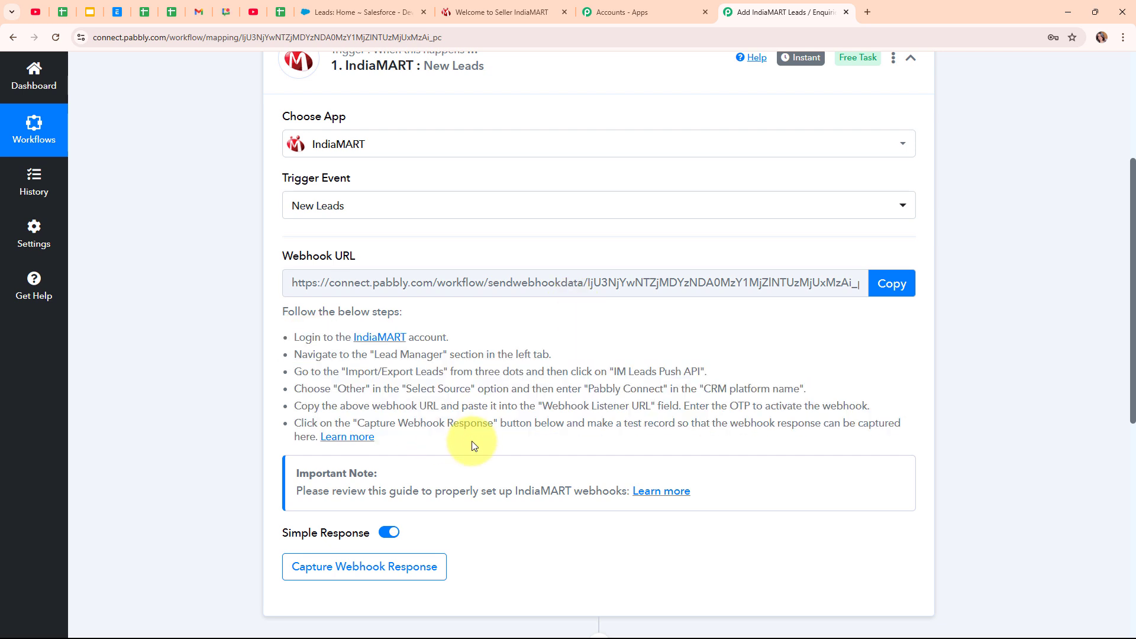
pyautogui.click(879, 289)
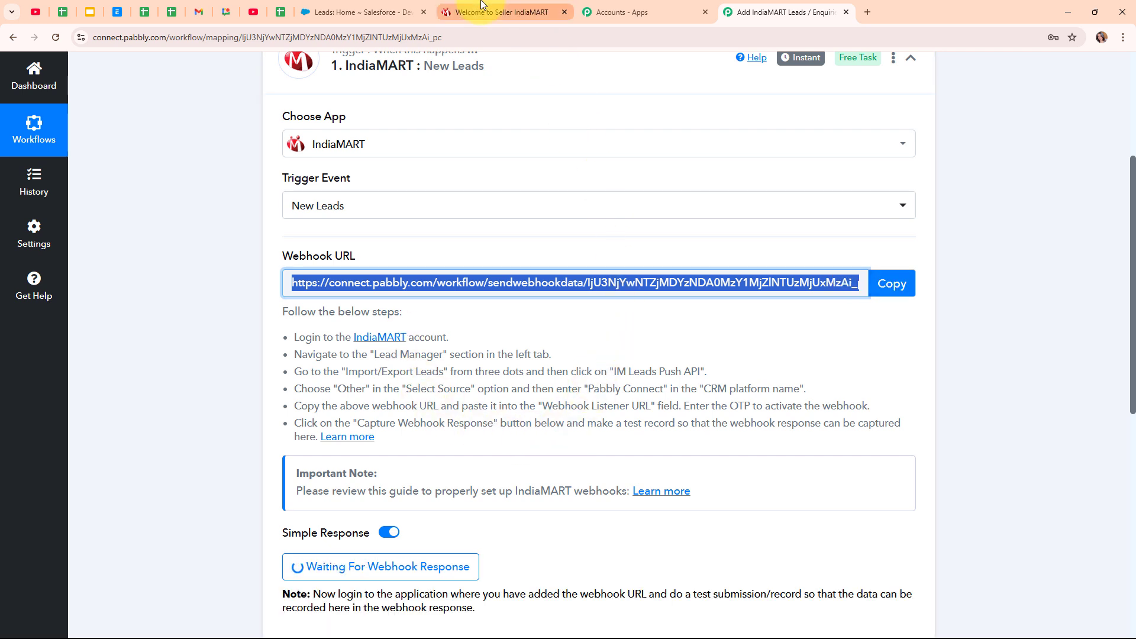
pyautogui.click(497, 13)
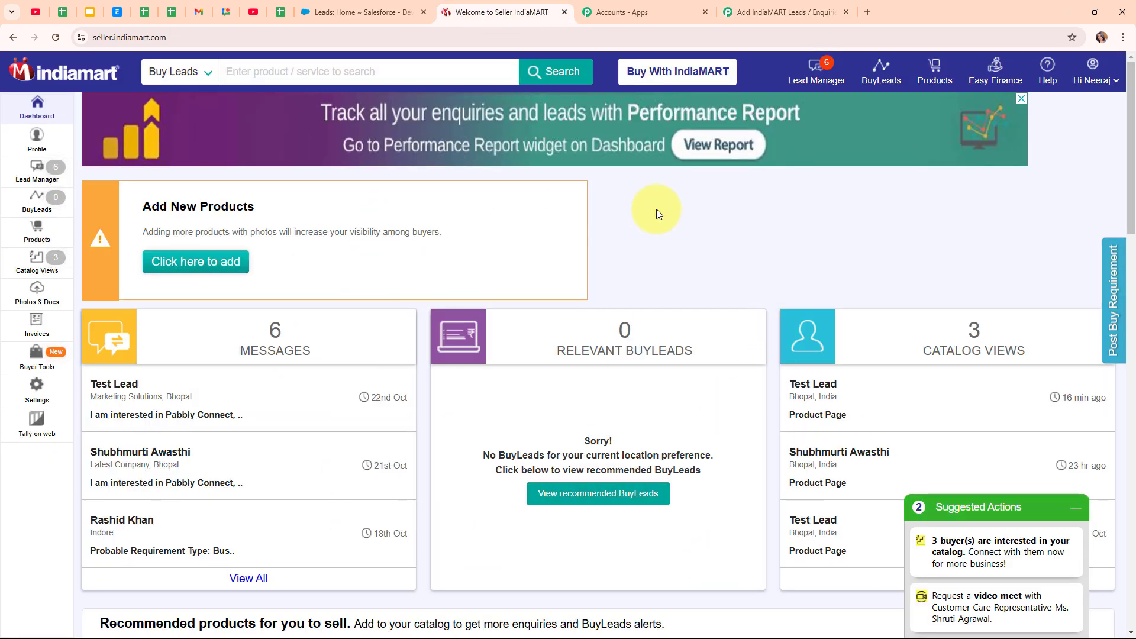
# - Open IndiaMART's Push API settings via Lead Manager's Import/Export Leads menu
pyautogui.click(33, 179)
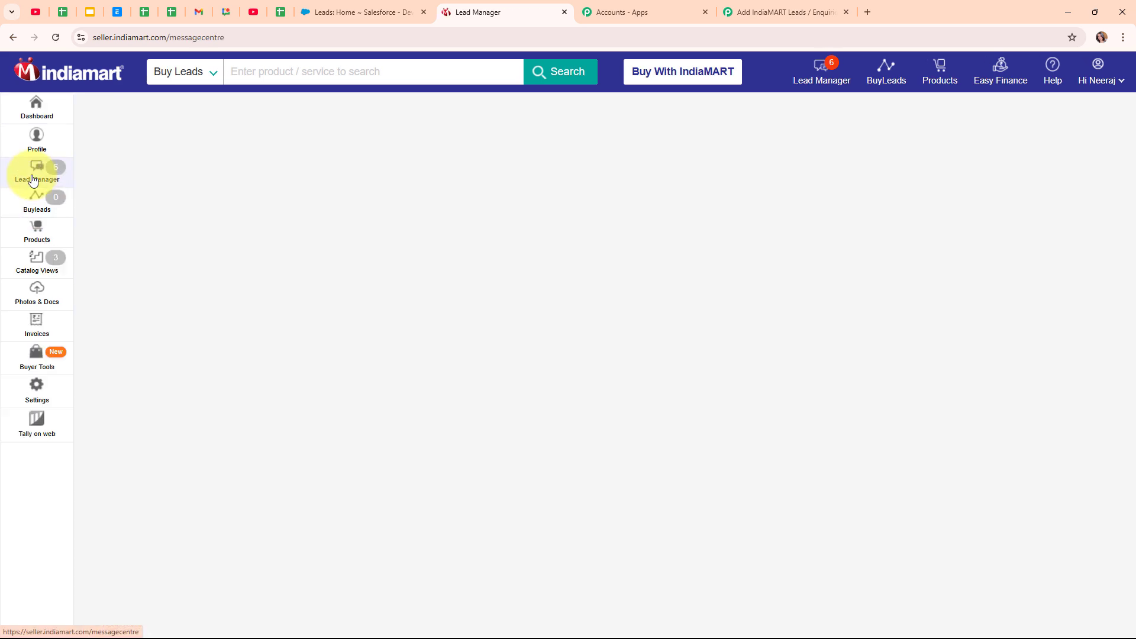
pyautogui.click(97, 114)
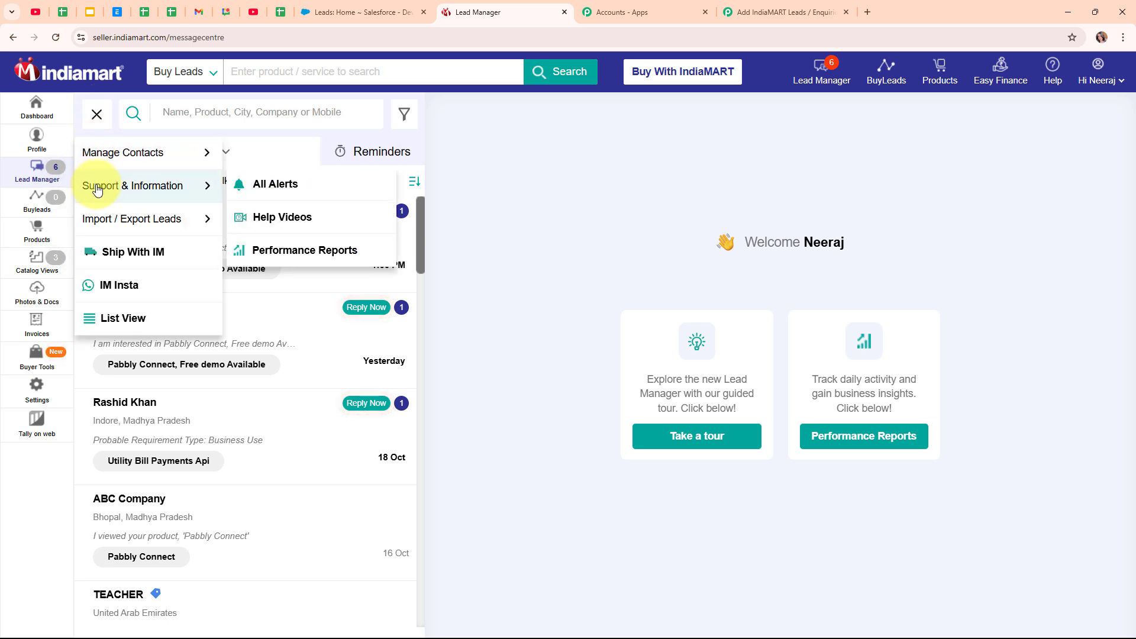
pyautogui.moveTo(105, 222)
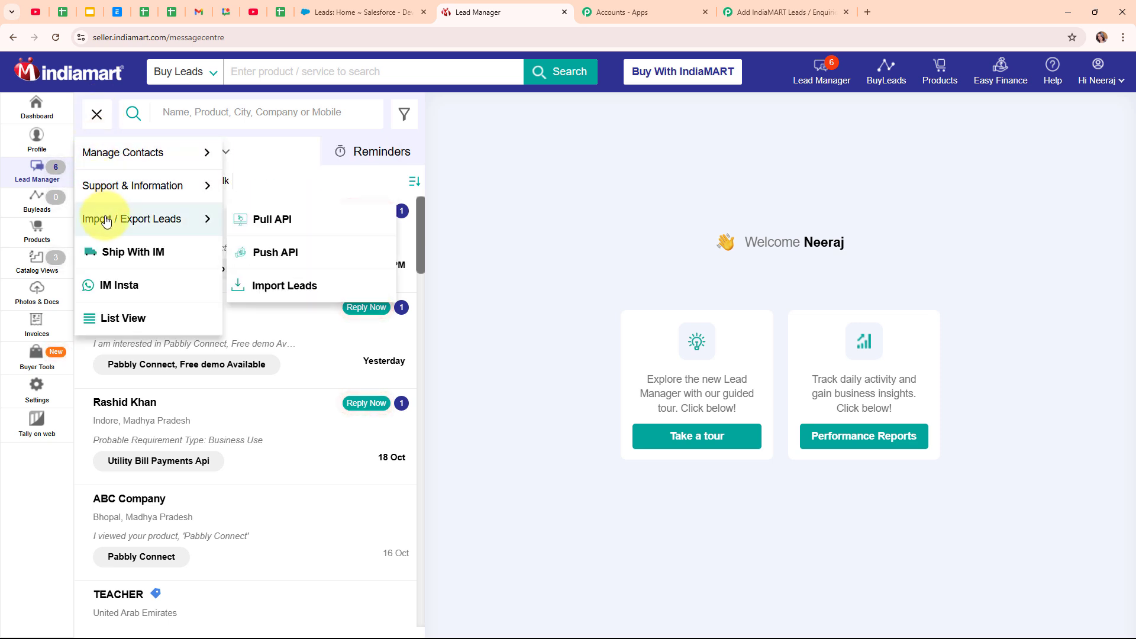
pyautogui.click(287, 254)
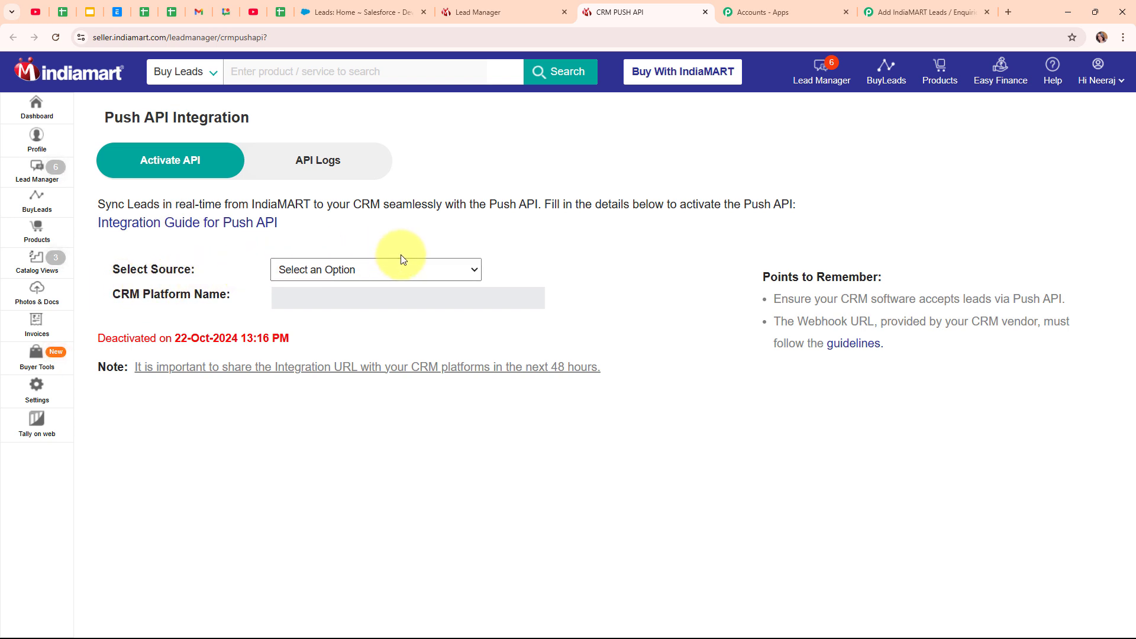
# - Set source Other, platform name Pabby Connect, paste the Pabbly webhook URL, and save the details
pyautogui.click(439, 270)
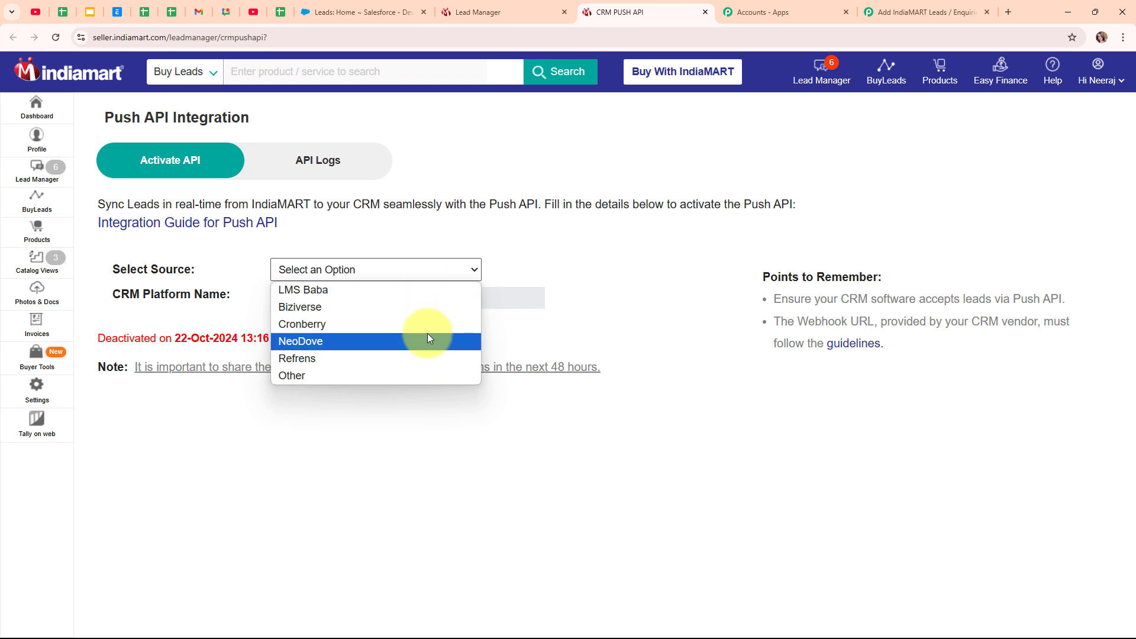
pyautogui.click(434, 374)
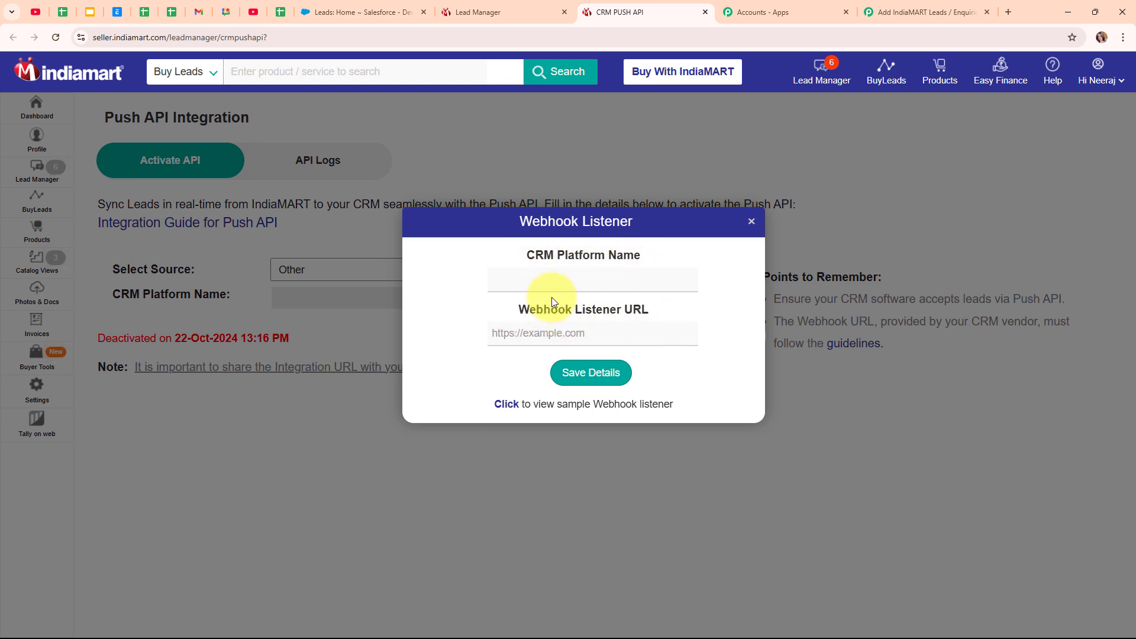
pyautogui.click(563, 278)
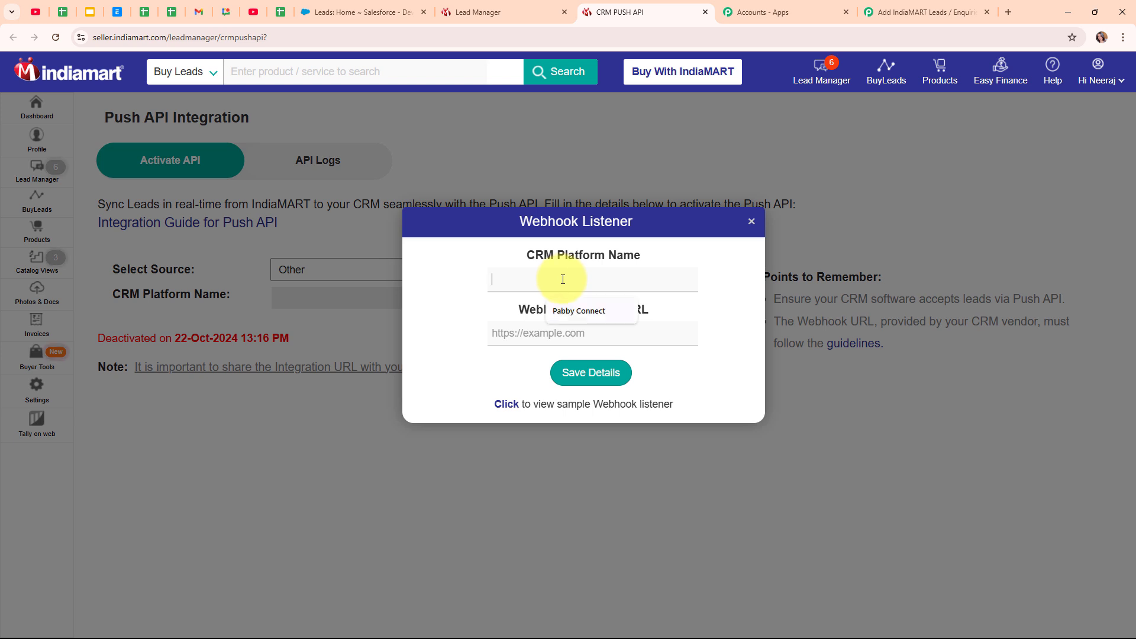
pyautogui.click(579, 312)
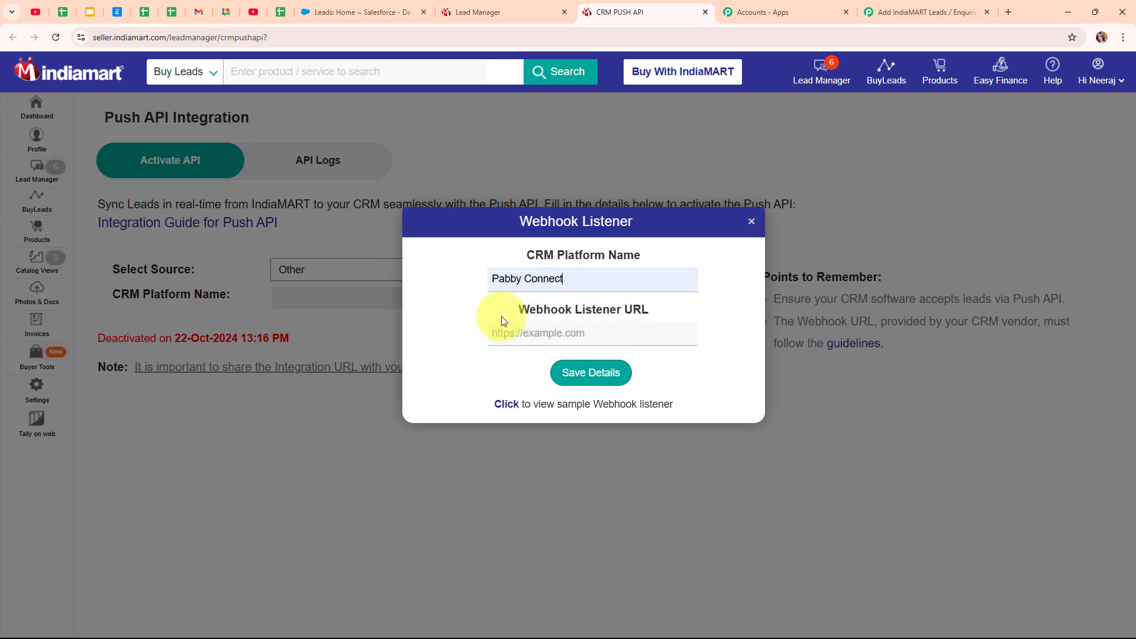
pyautogui.click(576, 325)
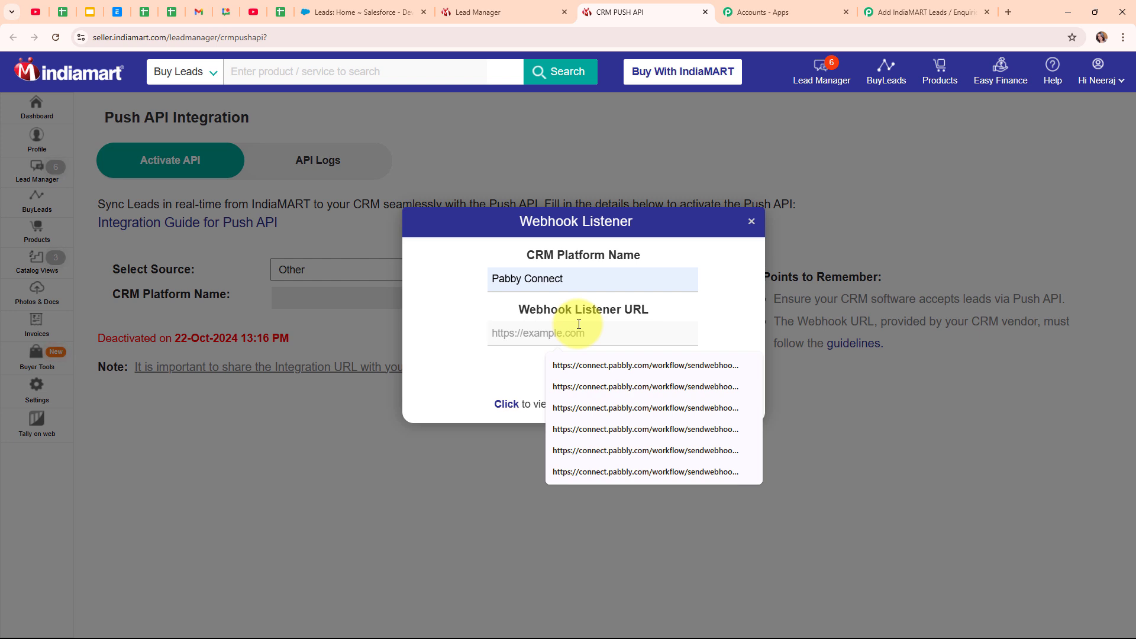
pyautogui.hotkey('ctrl', 'v')
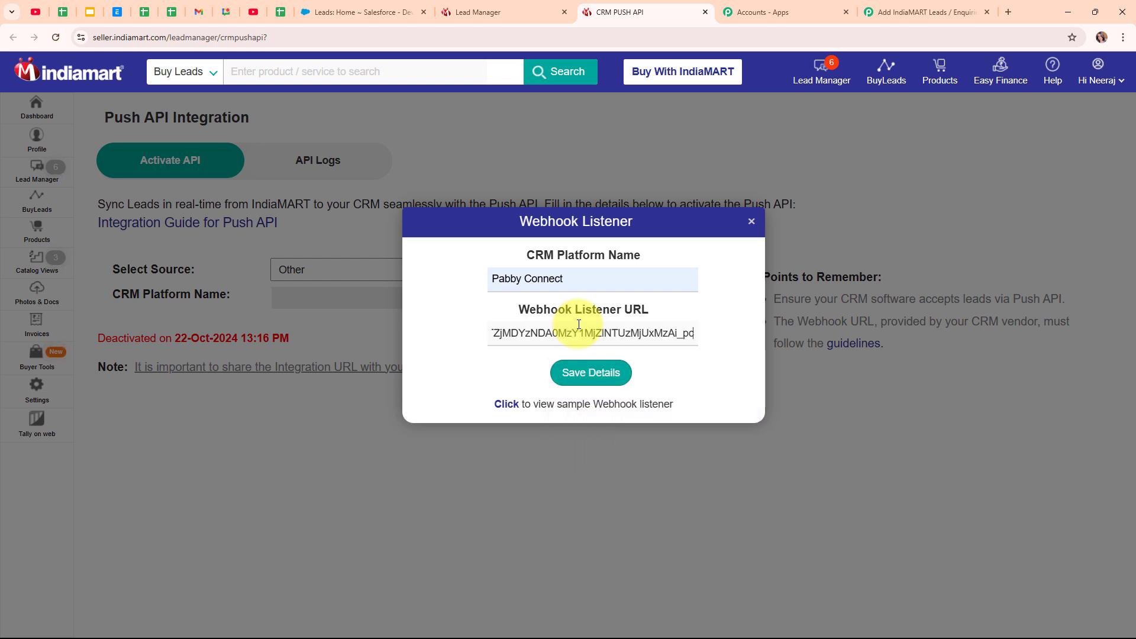
pyautogui.click(623, 379)
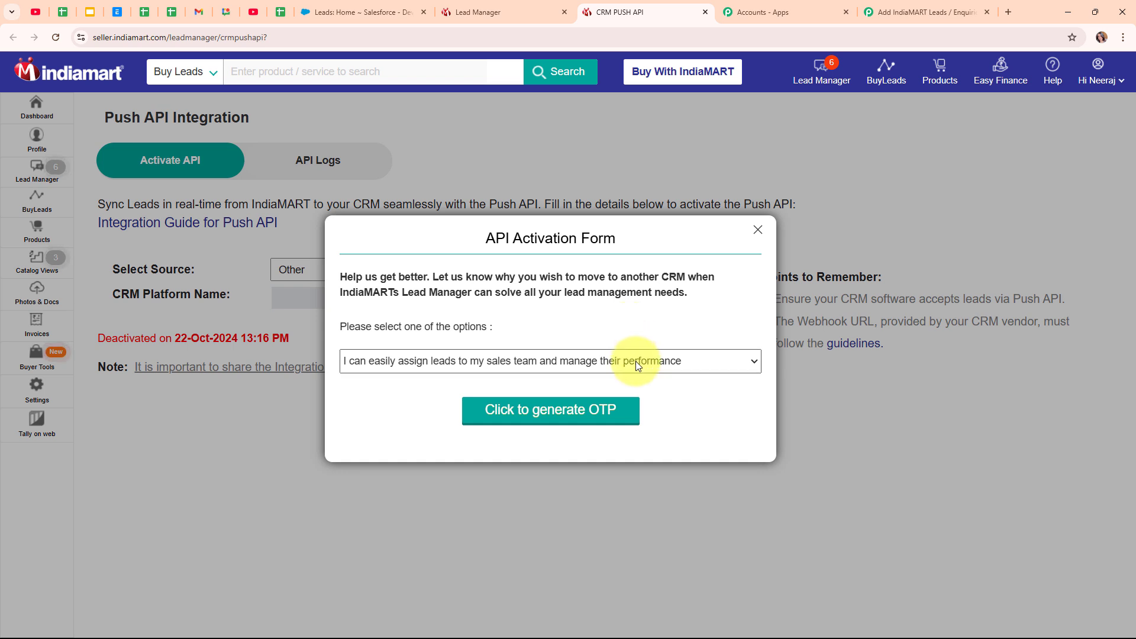
# - Choose the first switching reason, then generate, enter and submit the OTP to activate Push API
pyautogui.click(720, 361)
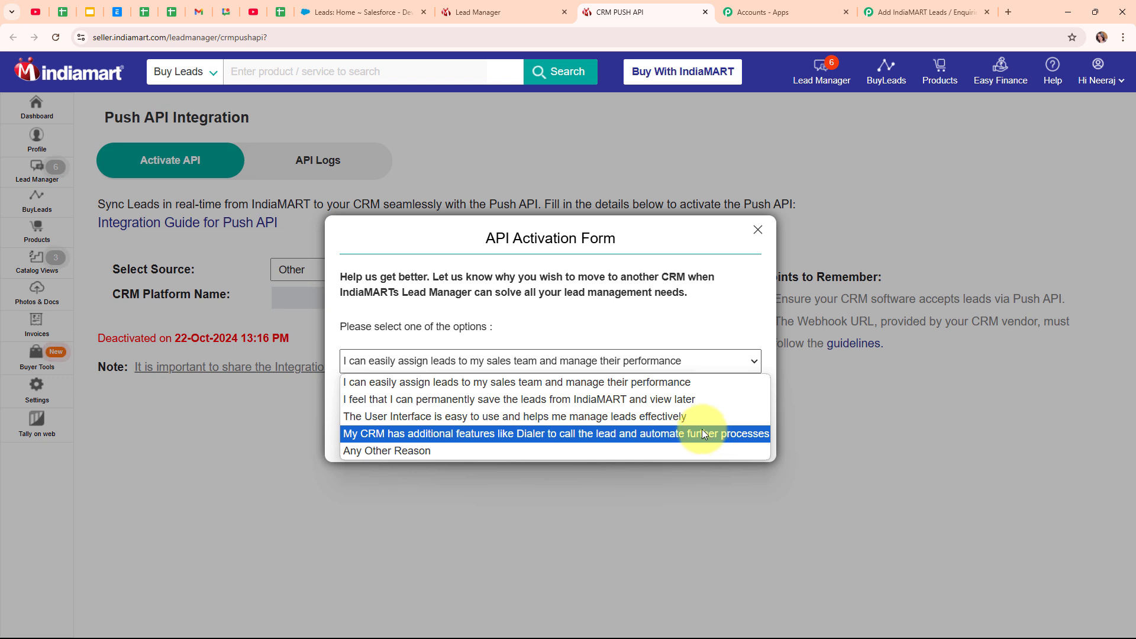
pyautogui.click(609, 385)
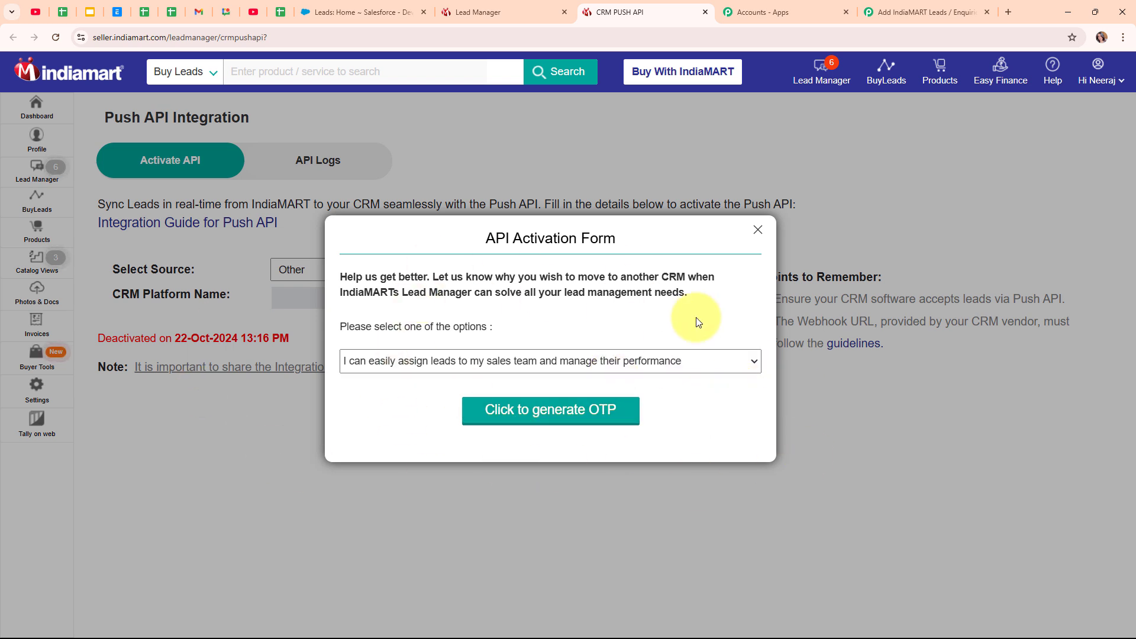
pyautogui.click(536, 417)
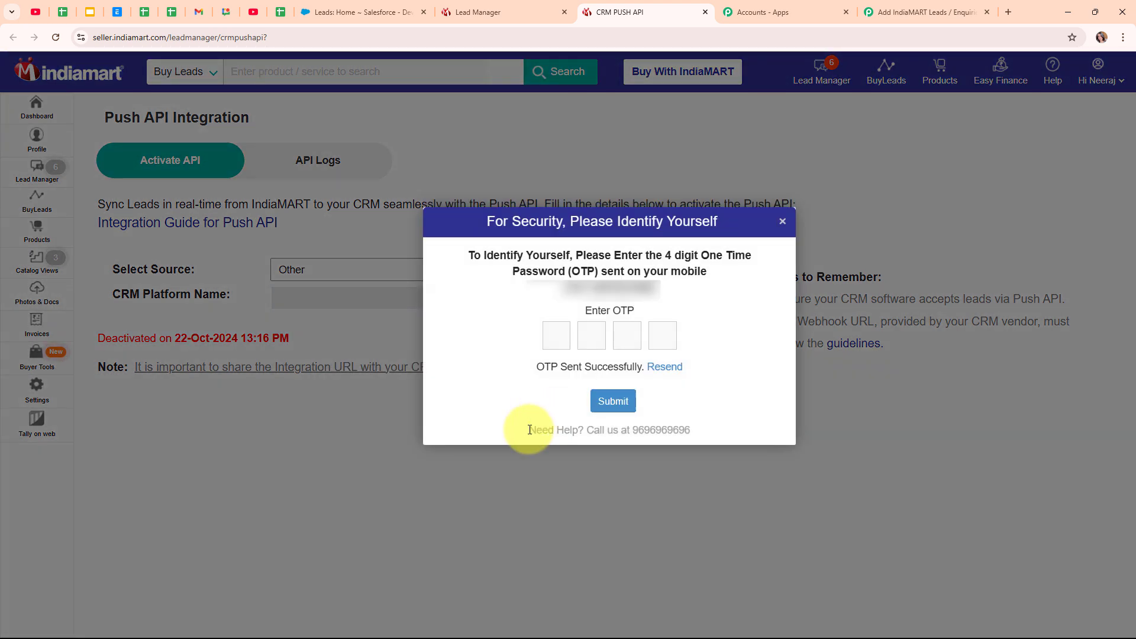
pyautogui.click(552, 339)
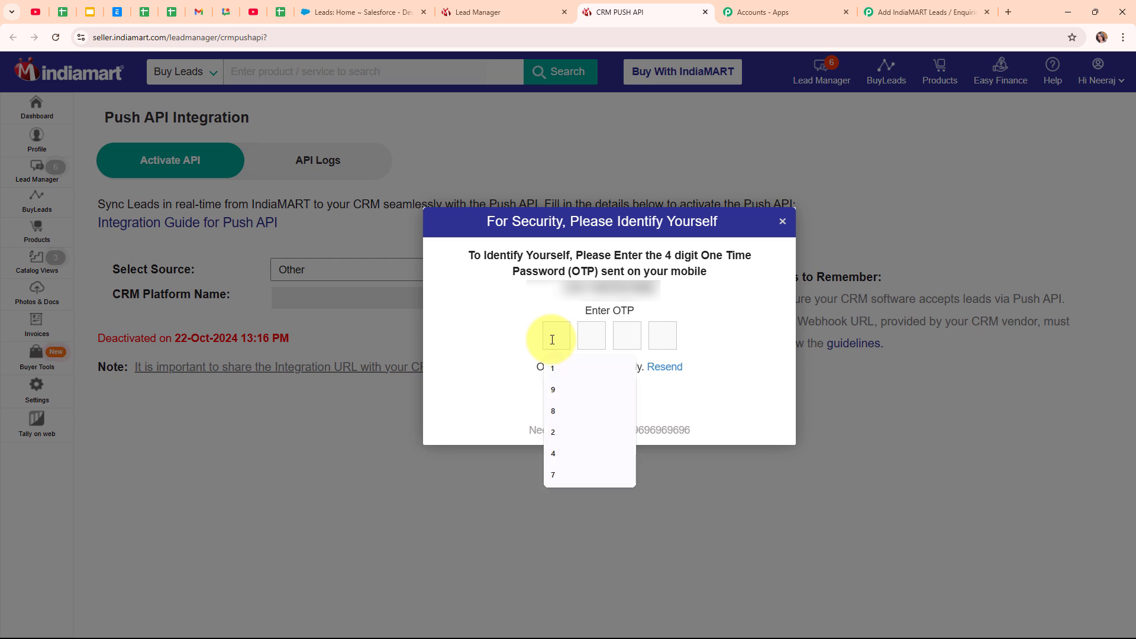
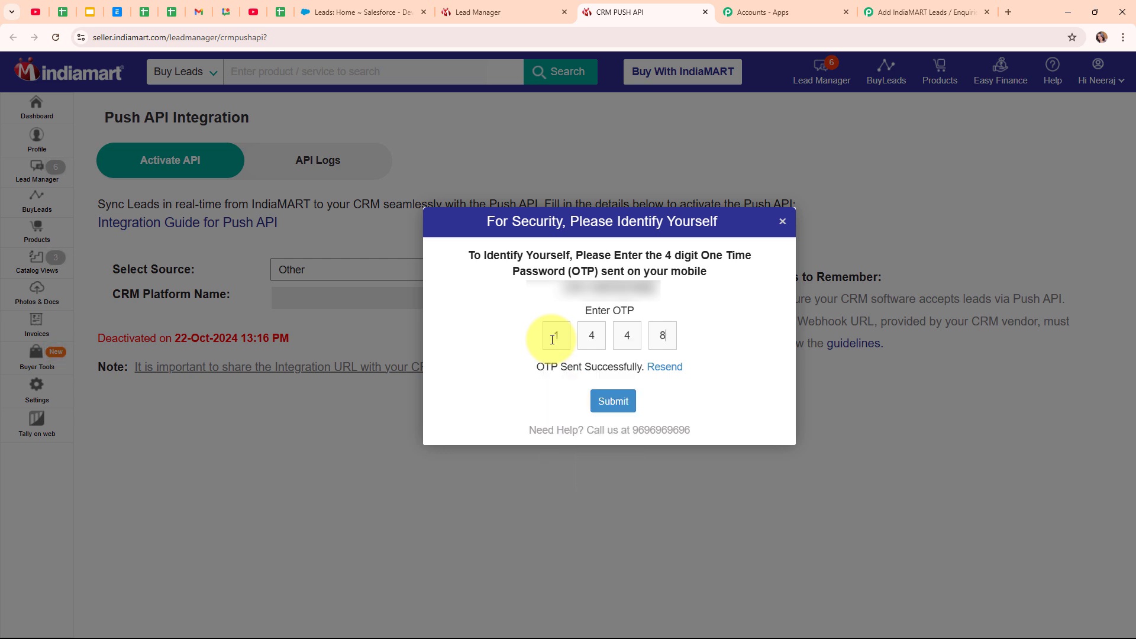
pyautogui.click(627, 407)
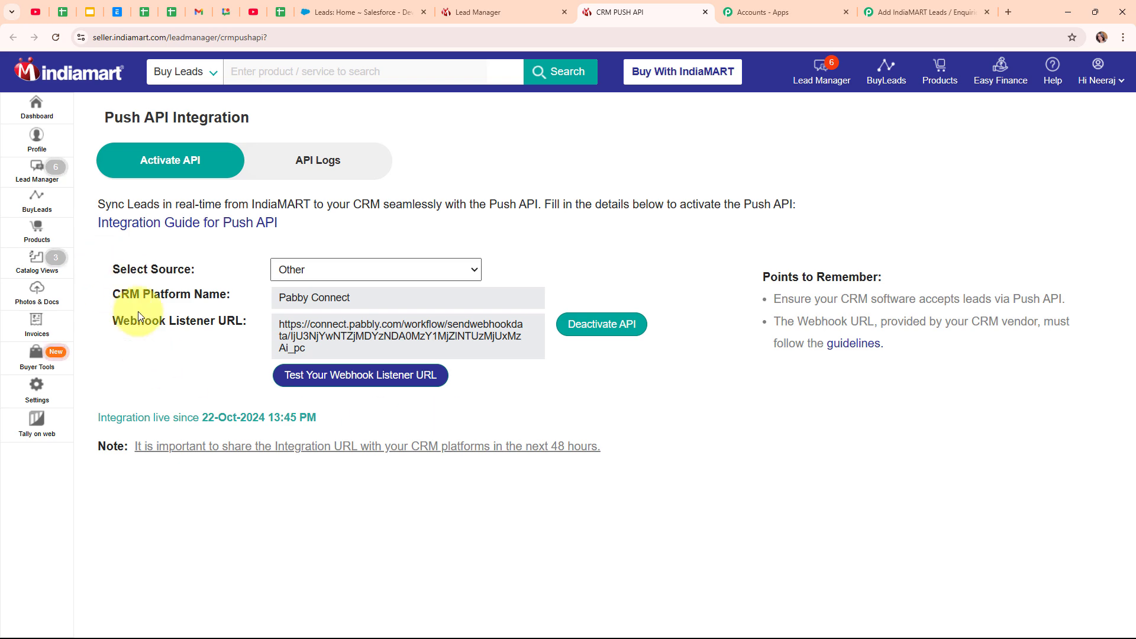
# - Go back to the Pabbly workflow and scroll to the Waiting For Webhook Response button
pyautogui.click(939, 5)
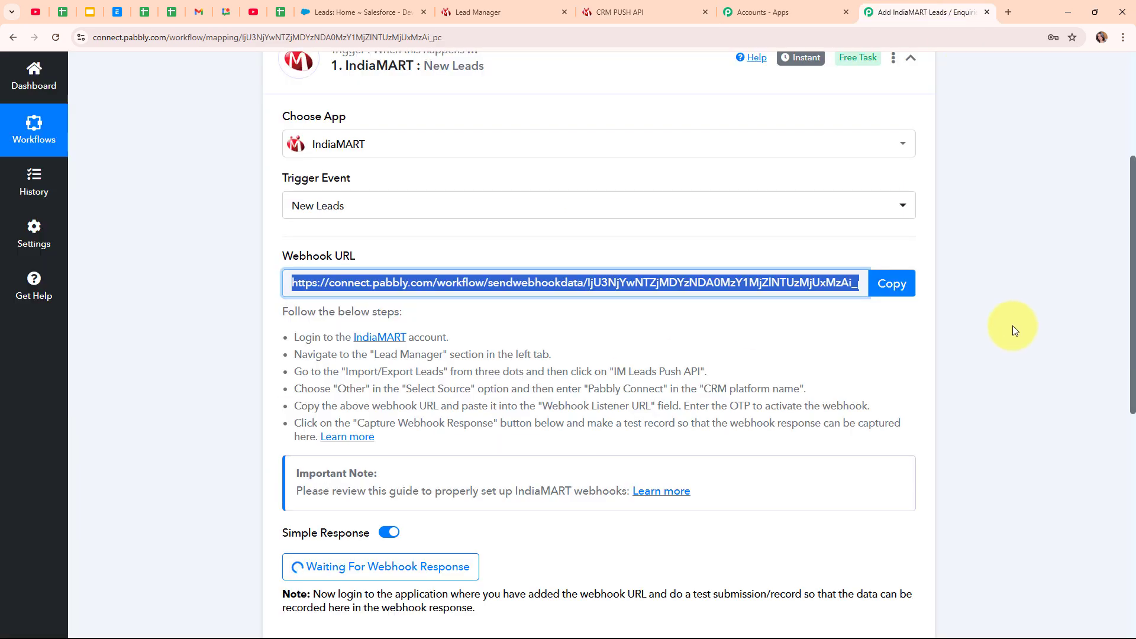
pyautogui.scroll(-5, 1013, 330)
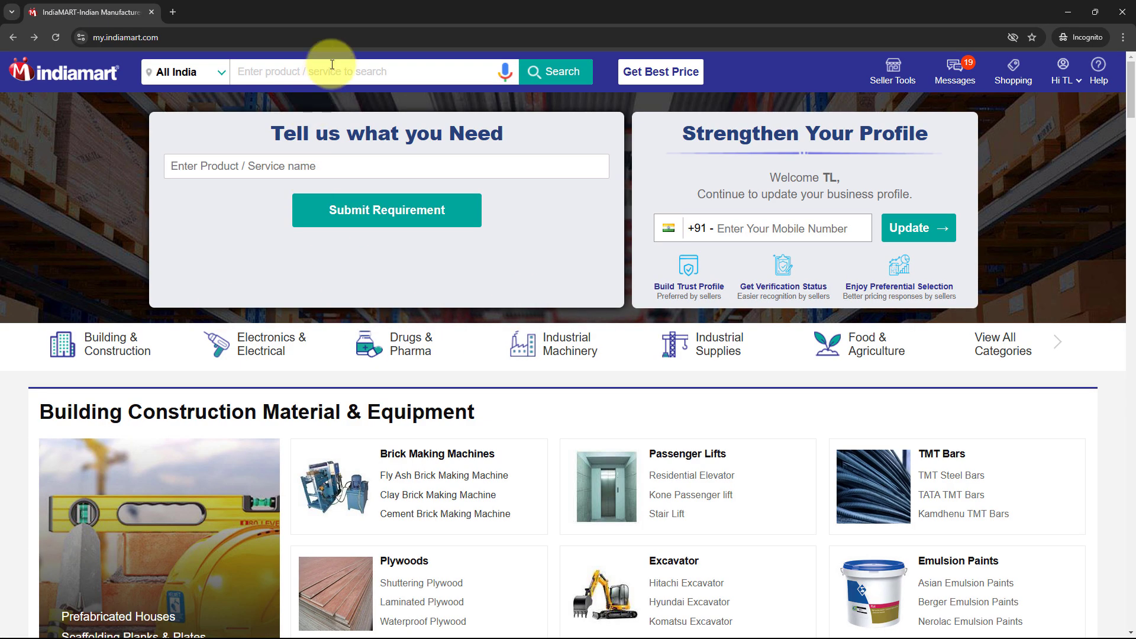
# - Search IndiaMART for 'magnet brains' and load the magnet brains software technology pvt ltd results
pyautogui.click(332, 71)
pyautogui.write('magne')
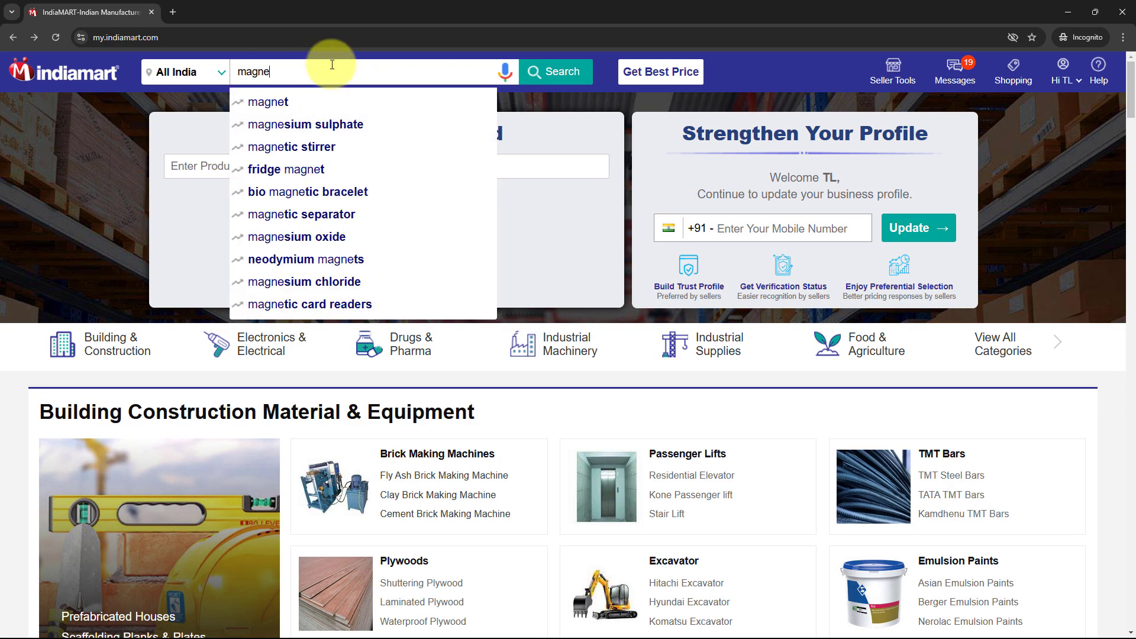
pyautogui.write('t brains')
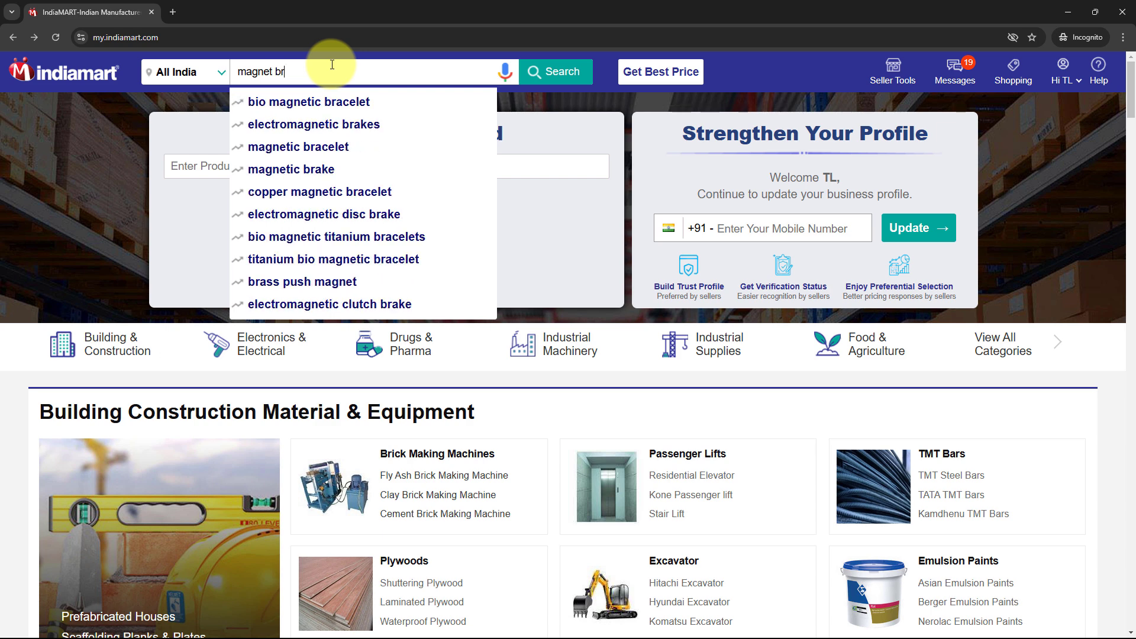
pyautogui.press('Down')
pyautogui.press('Return')
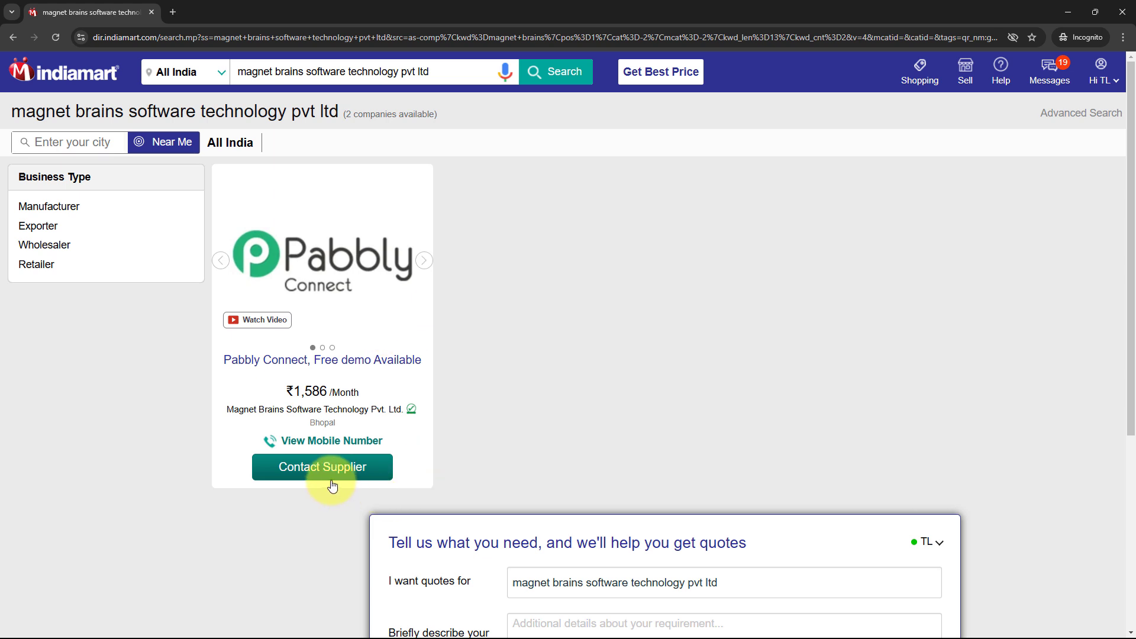
# - Send the pasted bulk-purchase enquiry with company name ABC Company, then close the thank-you popup
pyautogui.click(333, 472)
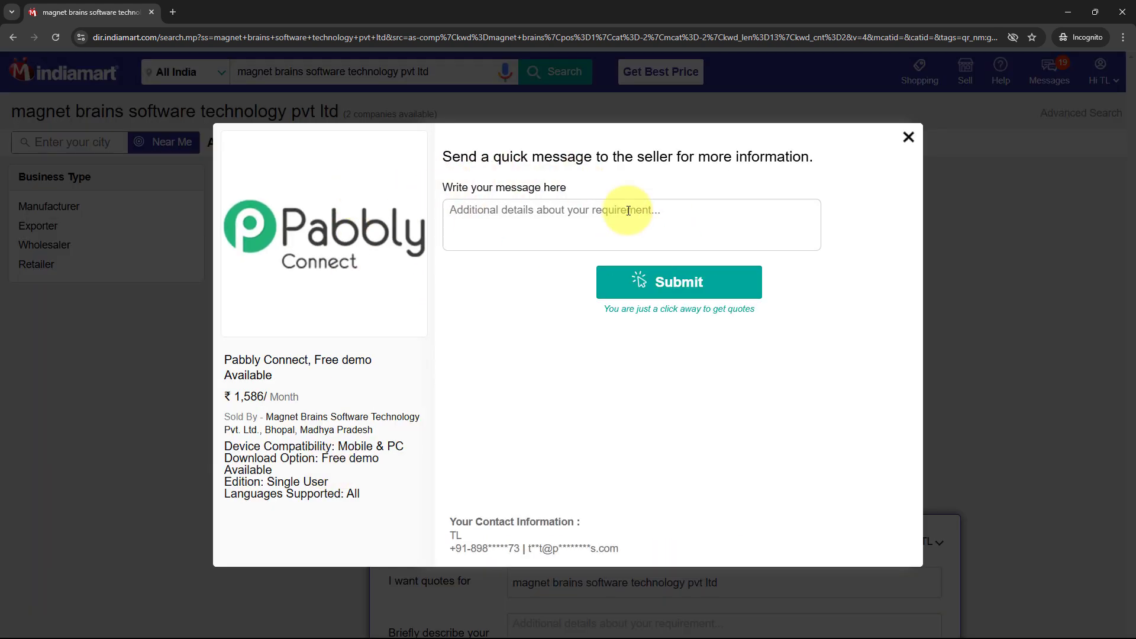
pyautogui.click(517, 233)
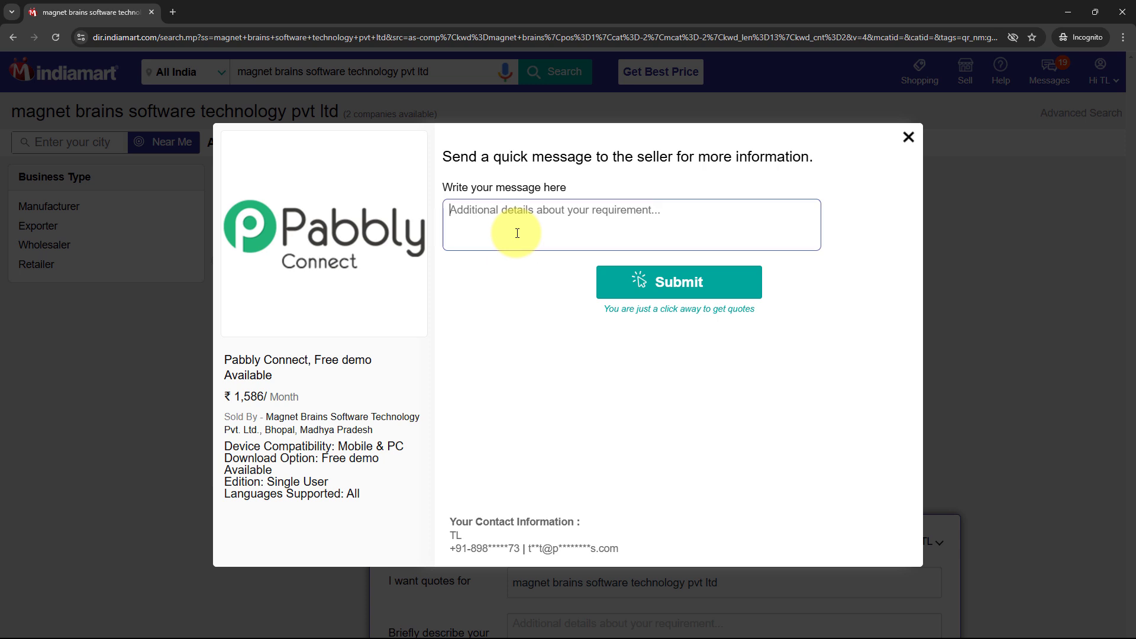
pyautogui.write('"Hello, I found your listing for handmade decoratives on IndiaMART and I\'m interested in purchasing some items in bulk for my store. Could you please share more details about the pricing, customization options, and delivery timelines?"')
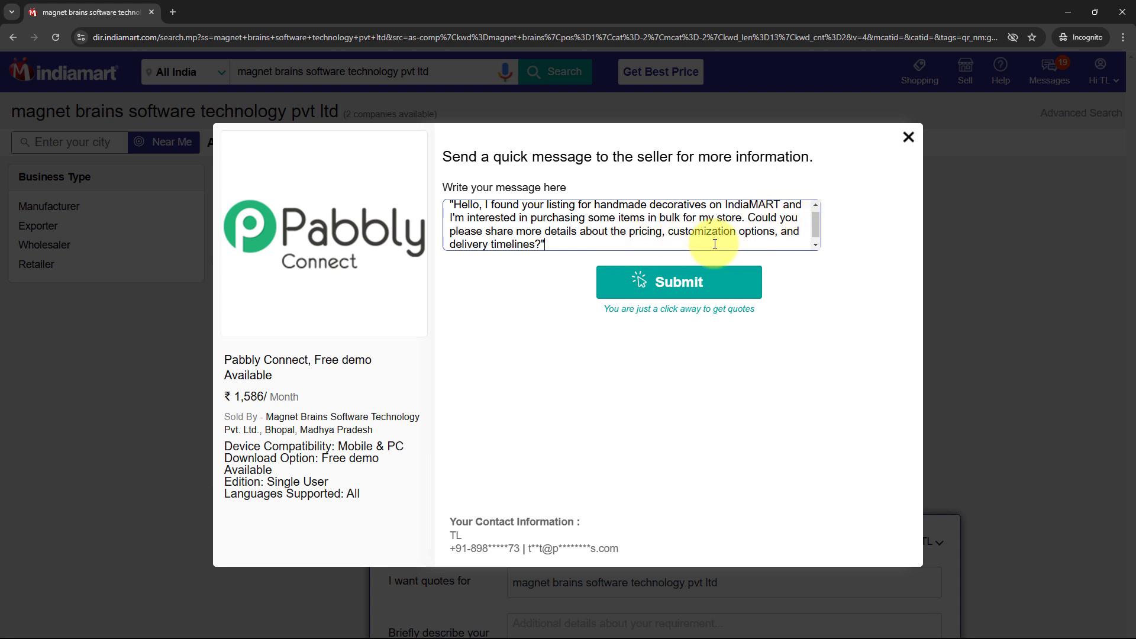
pyautogui.click(711, 288)
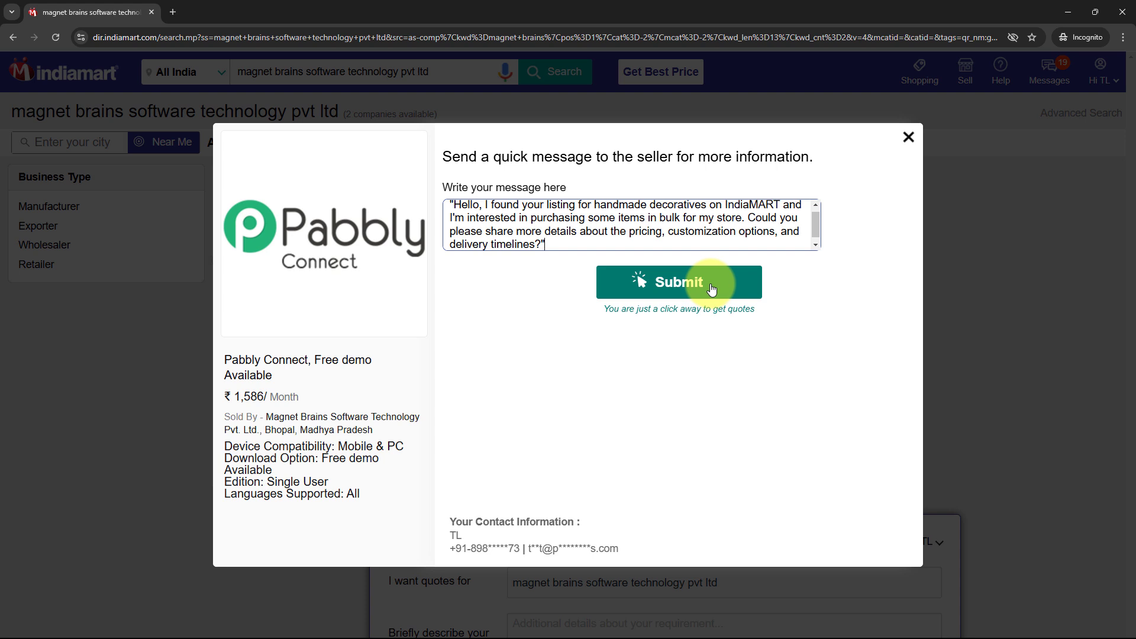
pyautogui.click(534, 220)
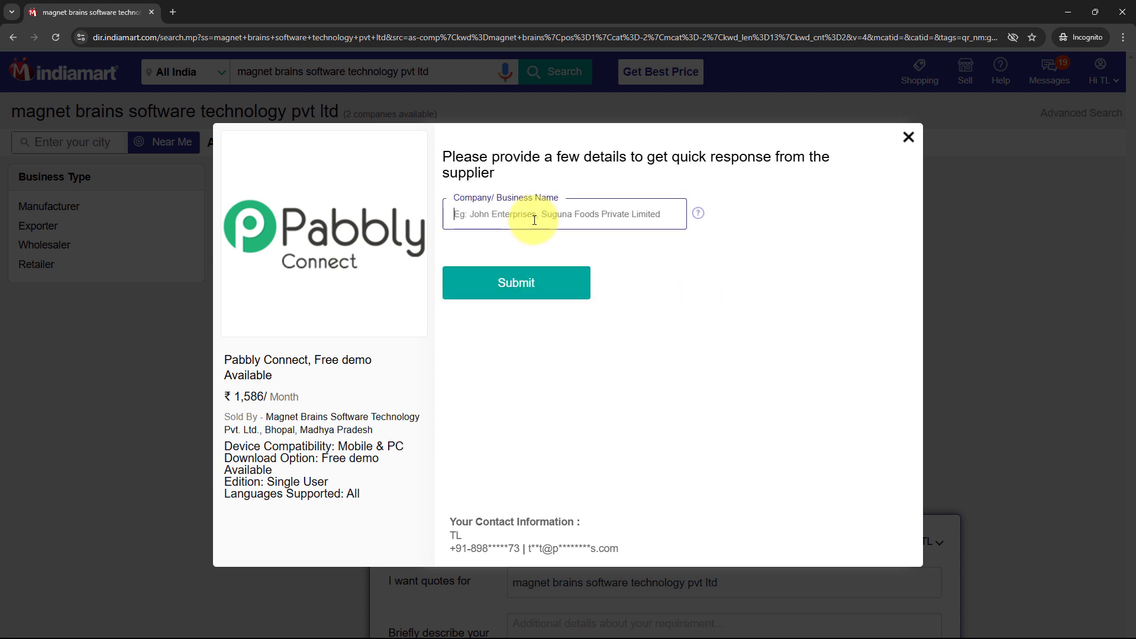
pyautogui.write('ABC')
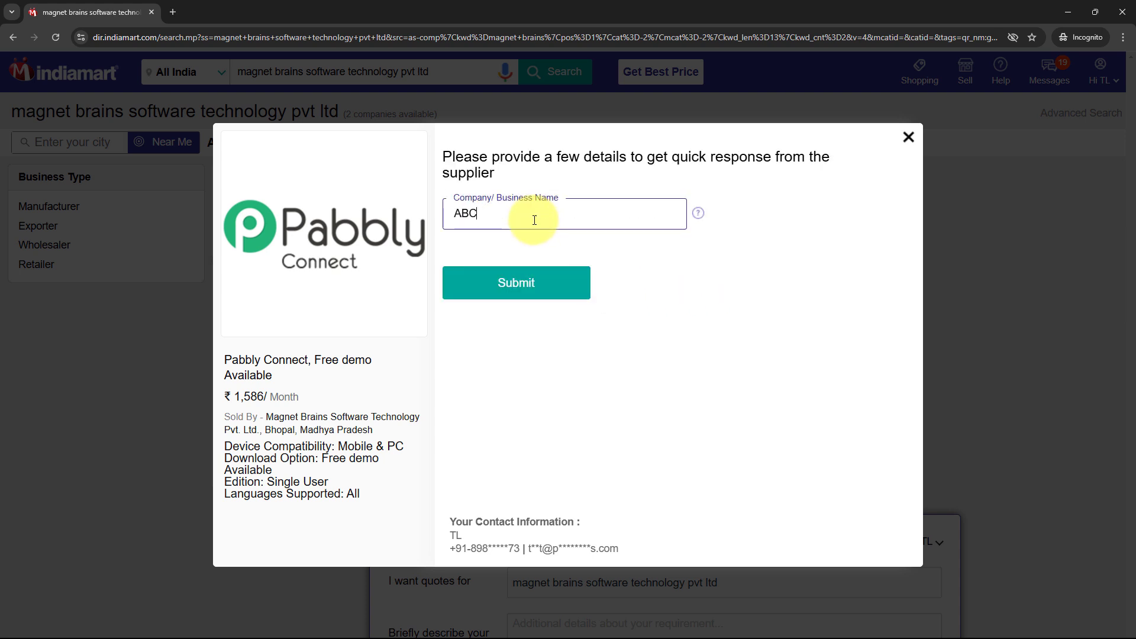
pyautogui.write(' Company')
pyautogui.click(550, 291)
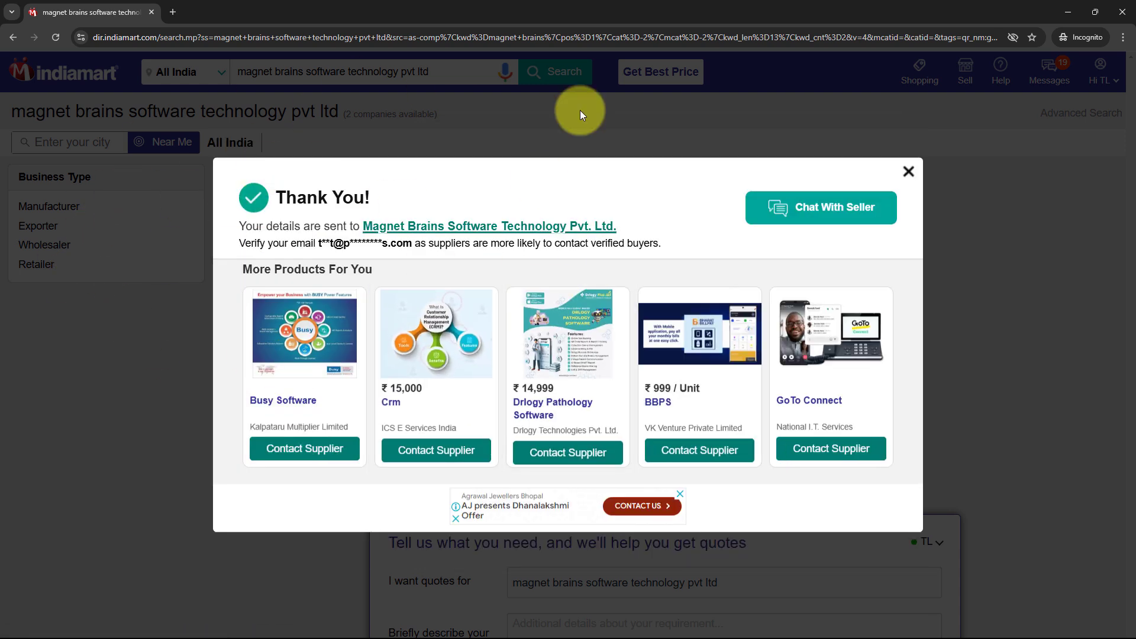
pyautogui.click(909, 171)
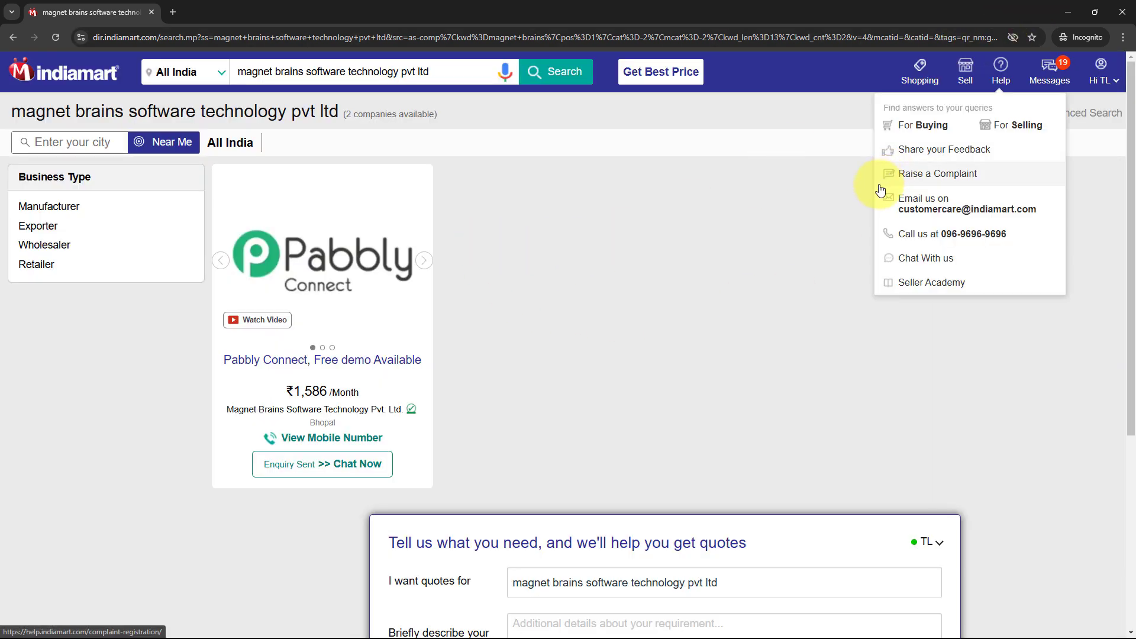
# - Review the captured Mineral Water Bottle lead response, enlarging the query message, then scroll back up
pyautogui.hotkey('alt', 'Tab')
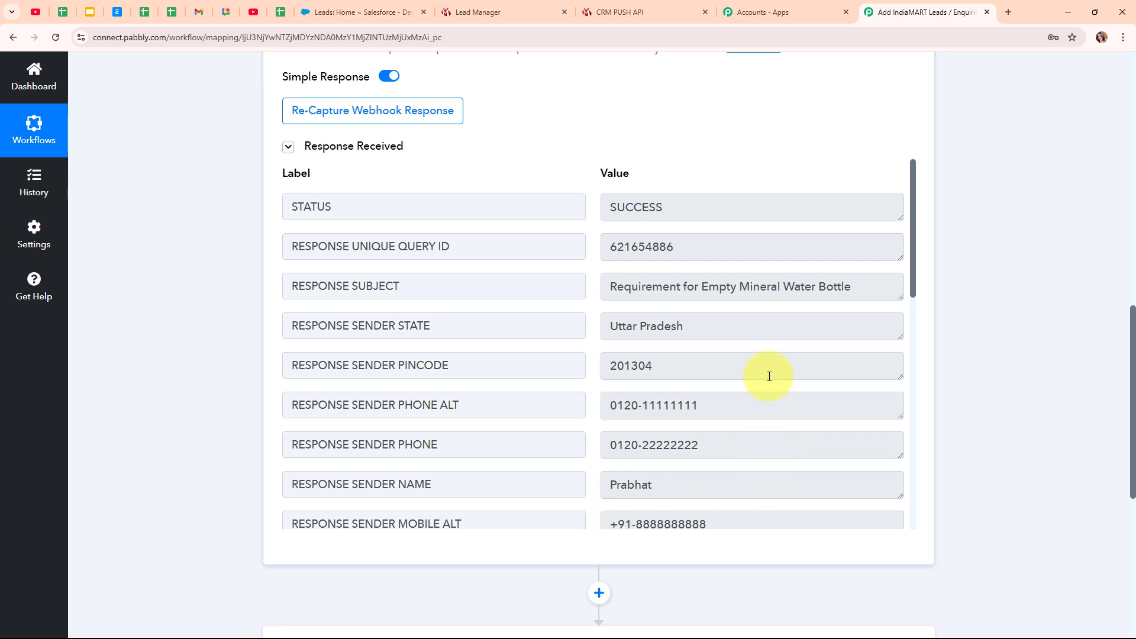
pyautogui.scroll(-6, 742, 451)
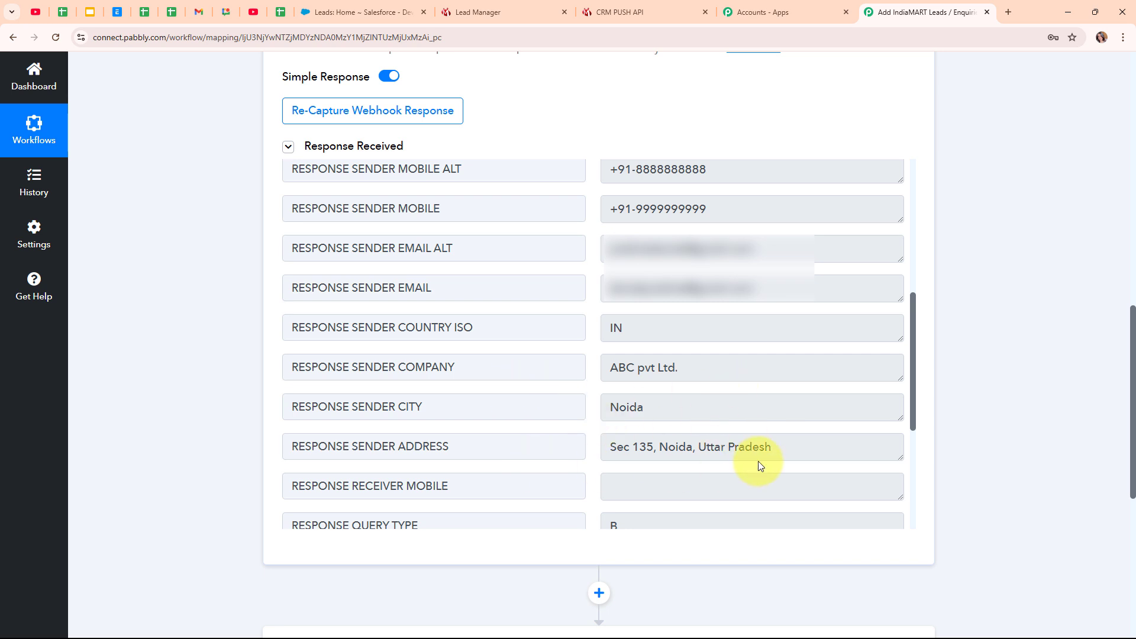
pyautogui.scroll(-5, 758, 460)
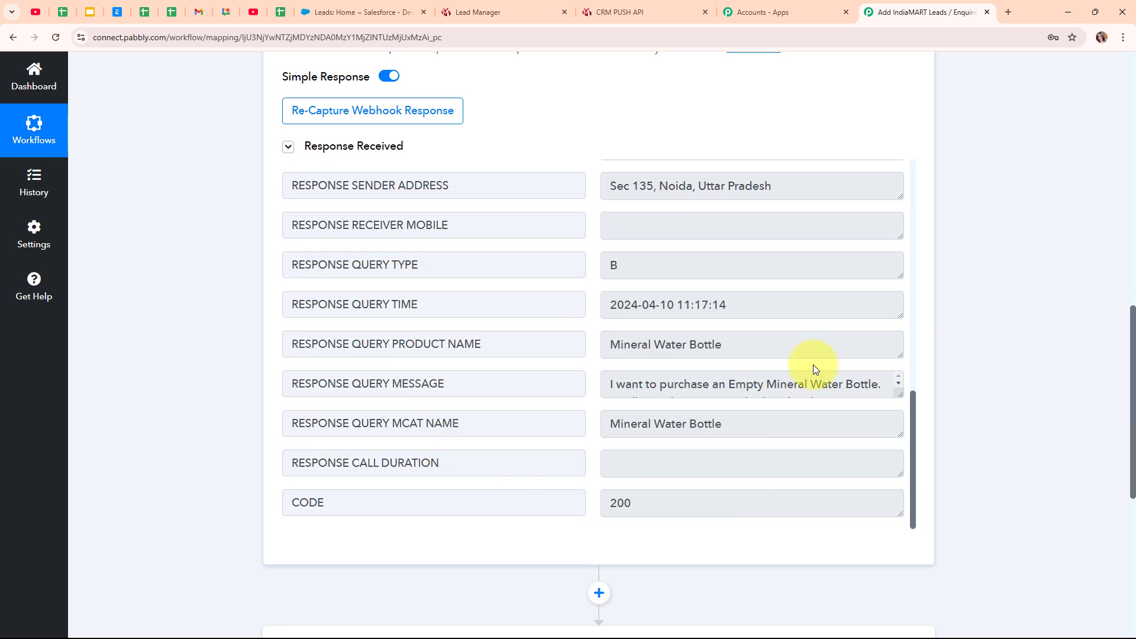
pyautogui.moveTo(793, 347); pyautogui.dragTo(581, 368)
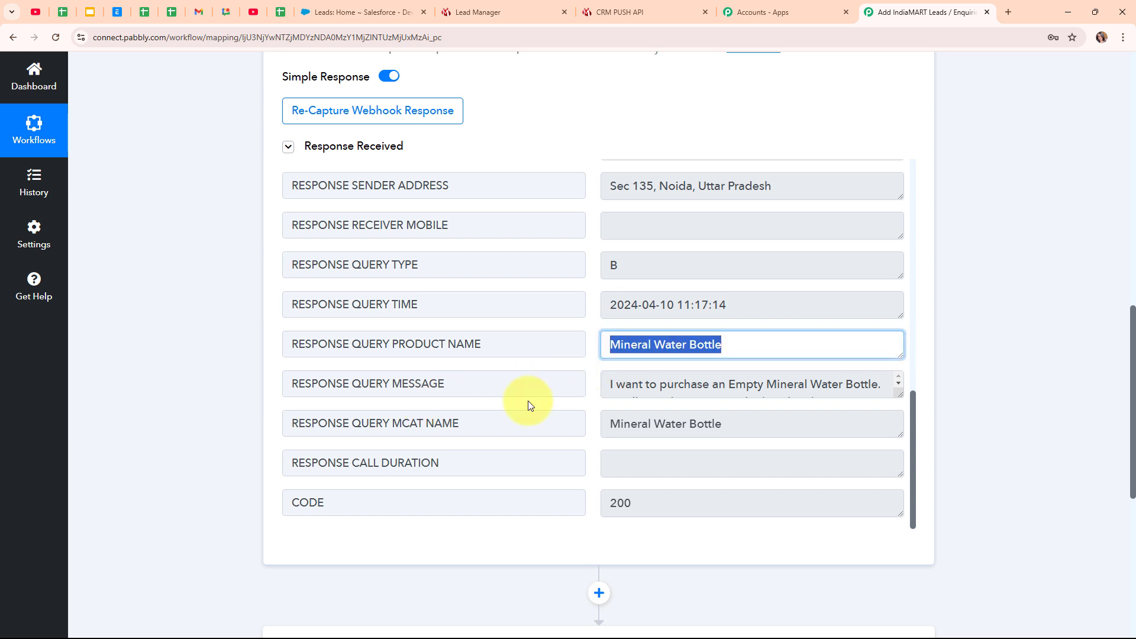
pyautogui.moveTo(901, 390); pyautogui.dragTo(900, 474)
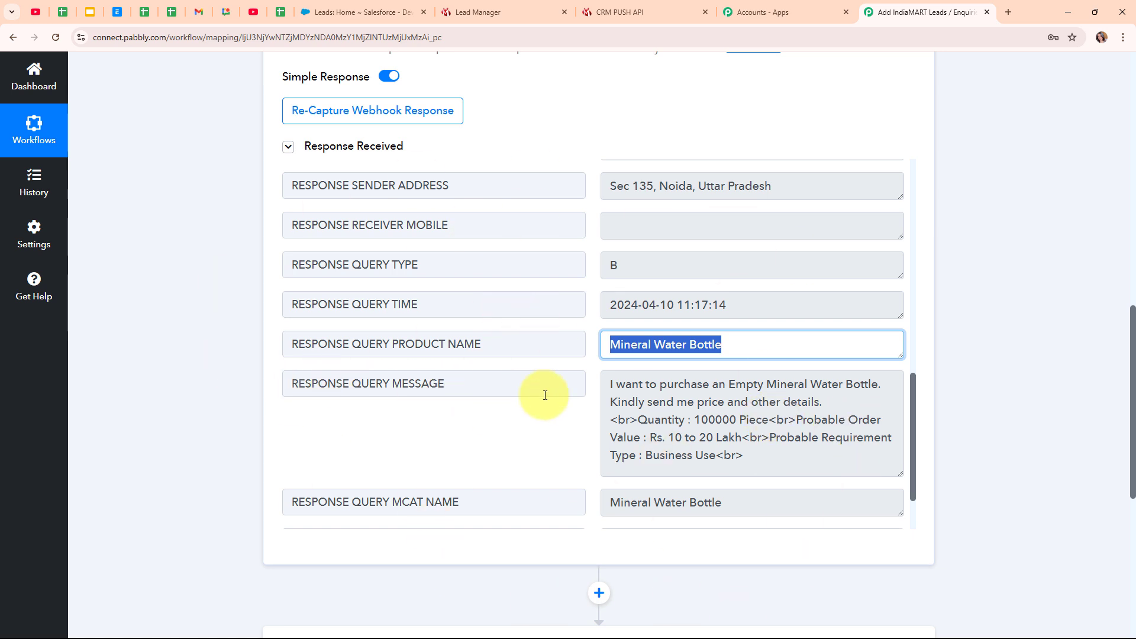
pyautogui.scroll(1, 951, 385)
pyautogui.scroll(12, 950, 380)
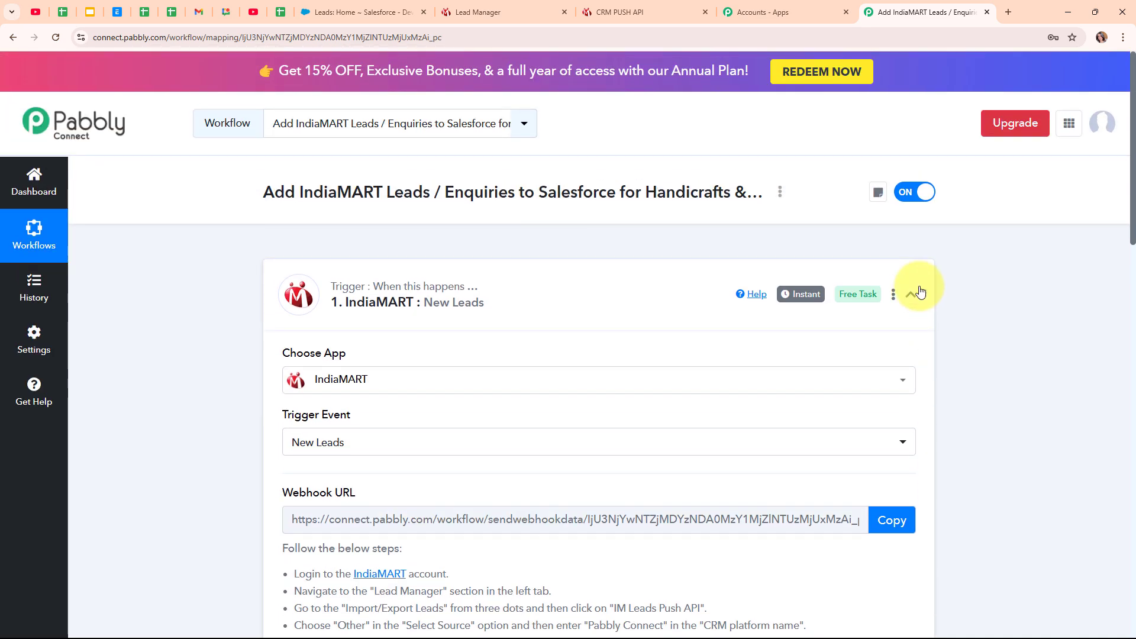
# - Collapse the IndiaMART trigger and set the action to Salesforce with the Create Lead event
pyautogui.click(918, 292)
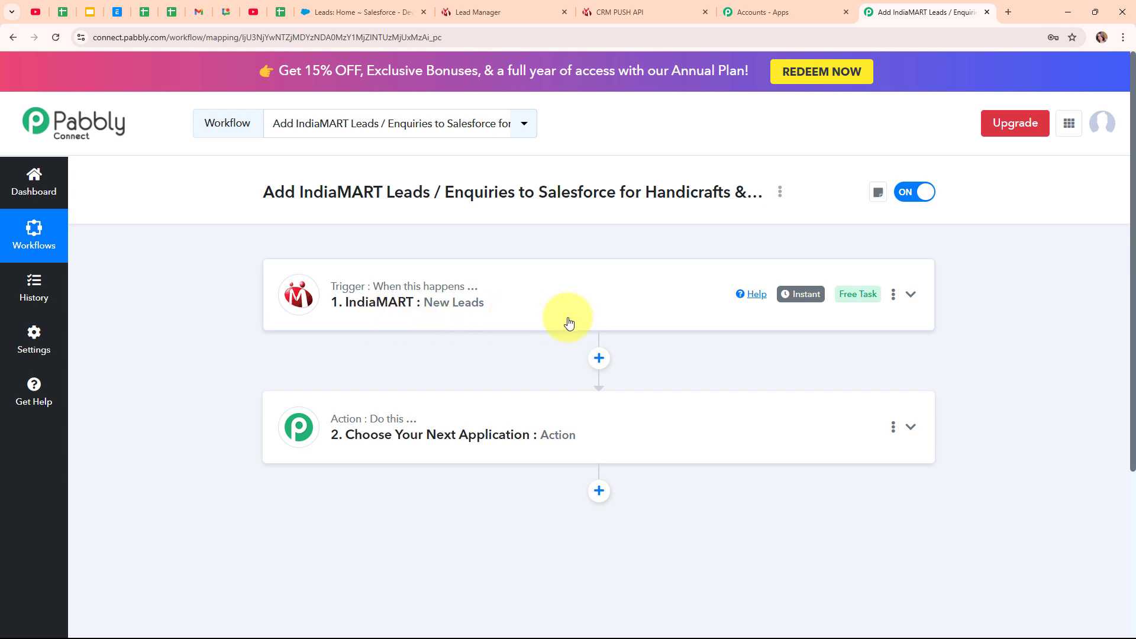
pyautogui.click(645, 438)
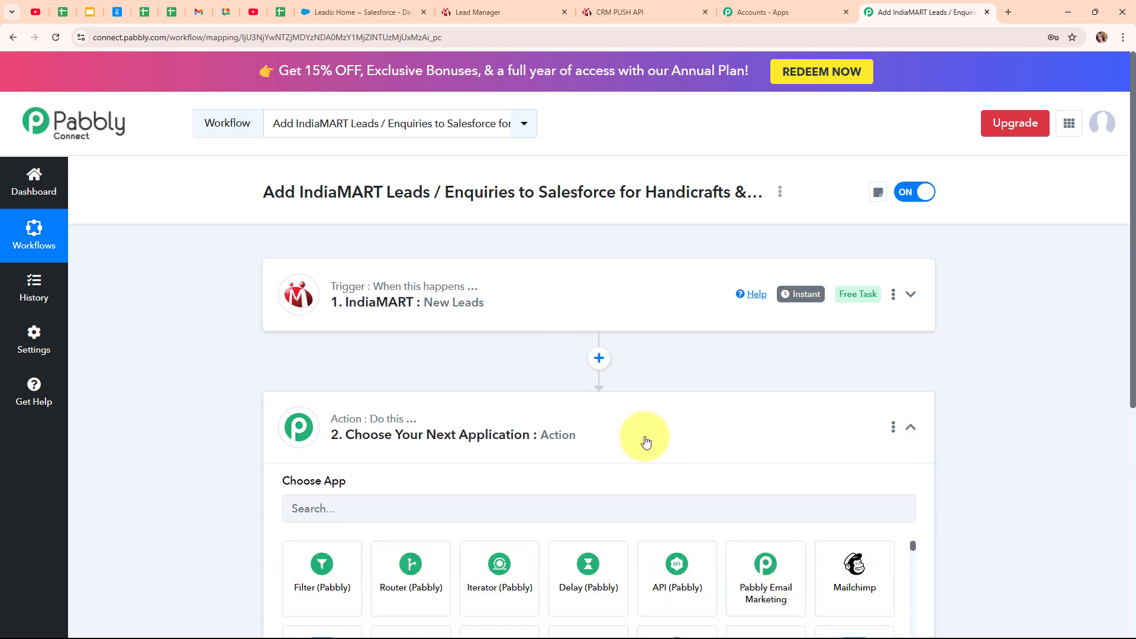
pyautogui.click(379, 315)
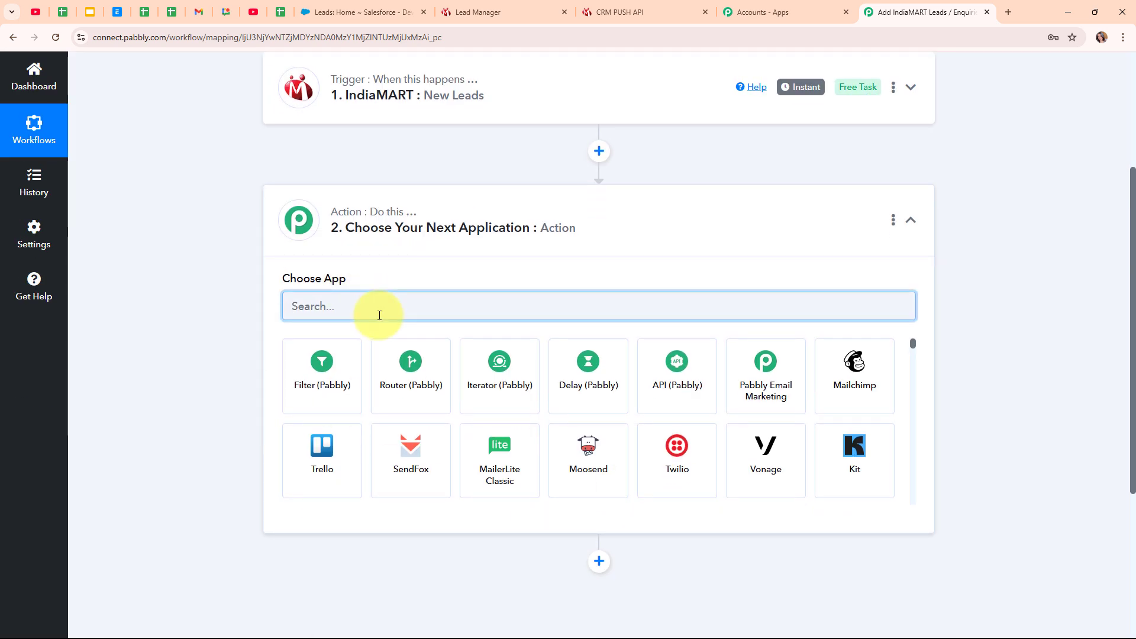
pyautogui.write('Sales')
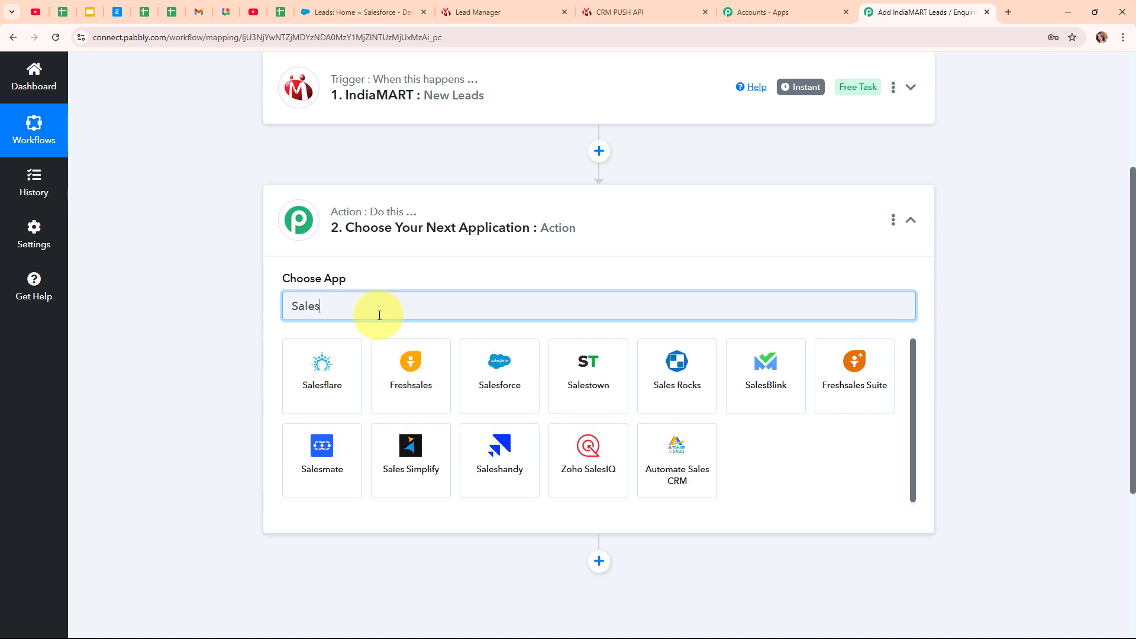
pyautogui.write('f')
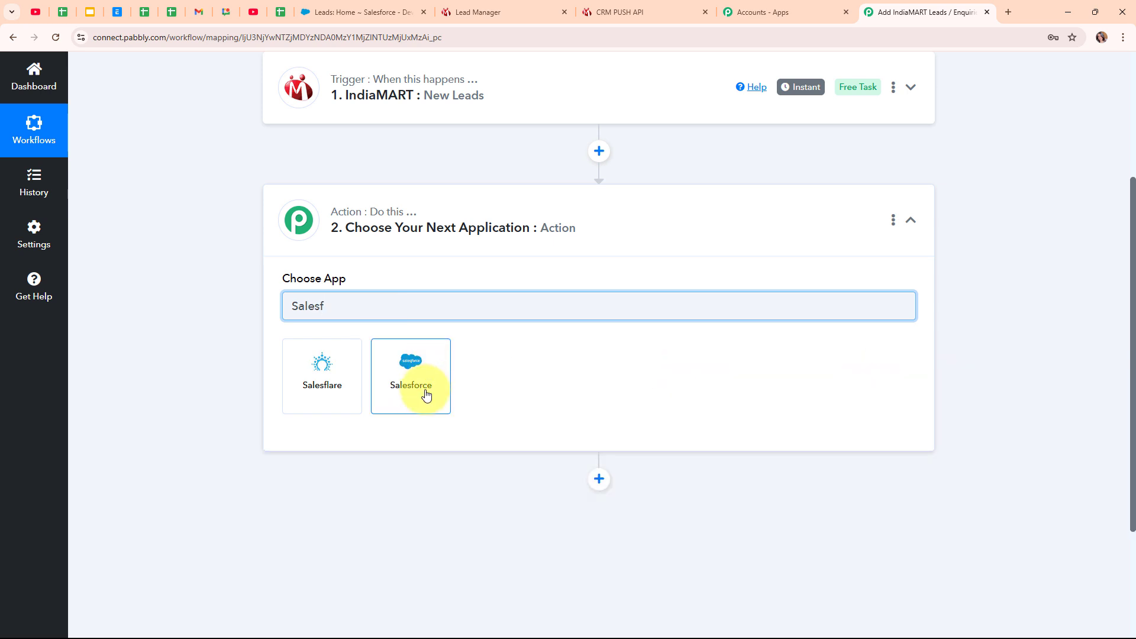
pyautogui.click(426, 389)
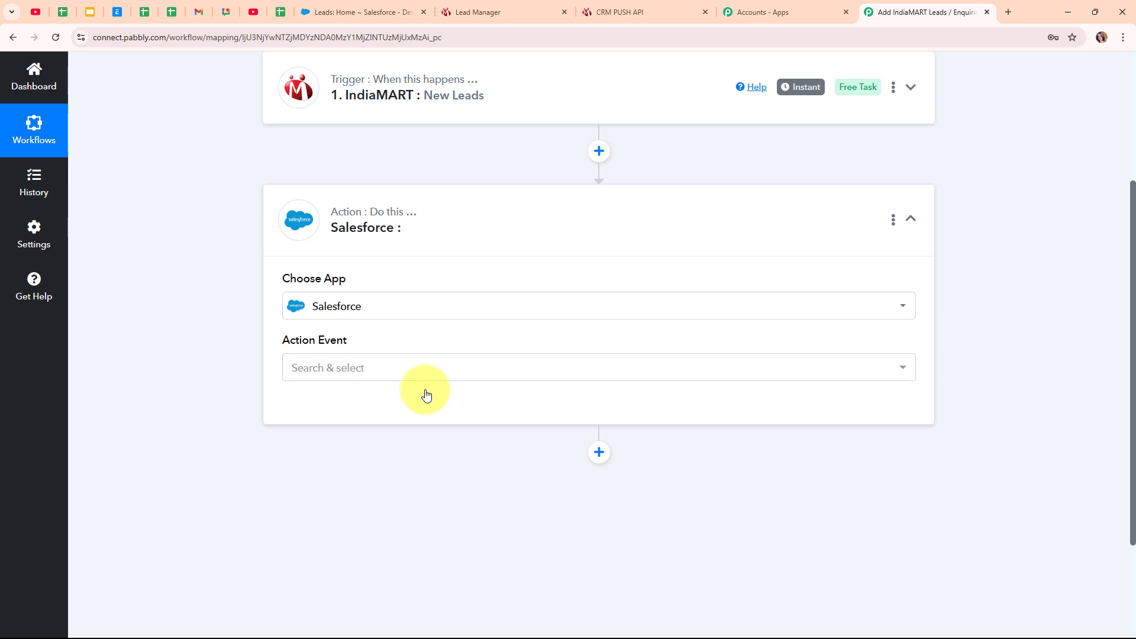
pyautogui.click(385, 380)
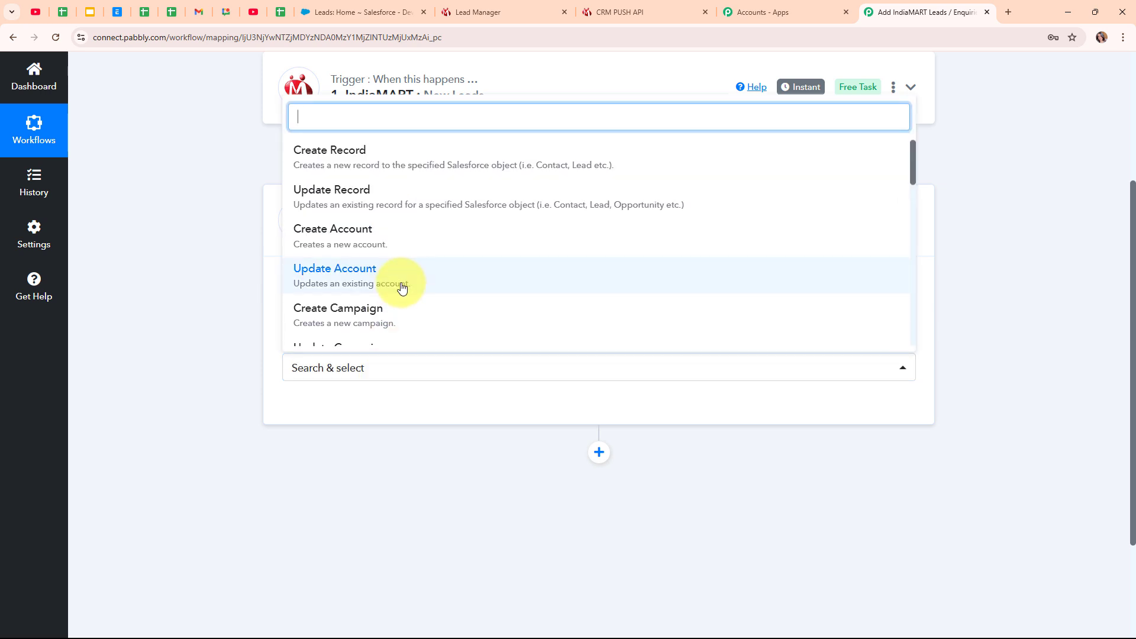
pyautogui.scroll(-4, 398, 286)
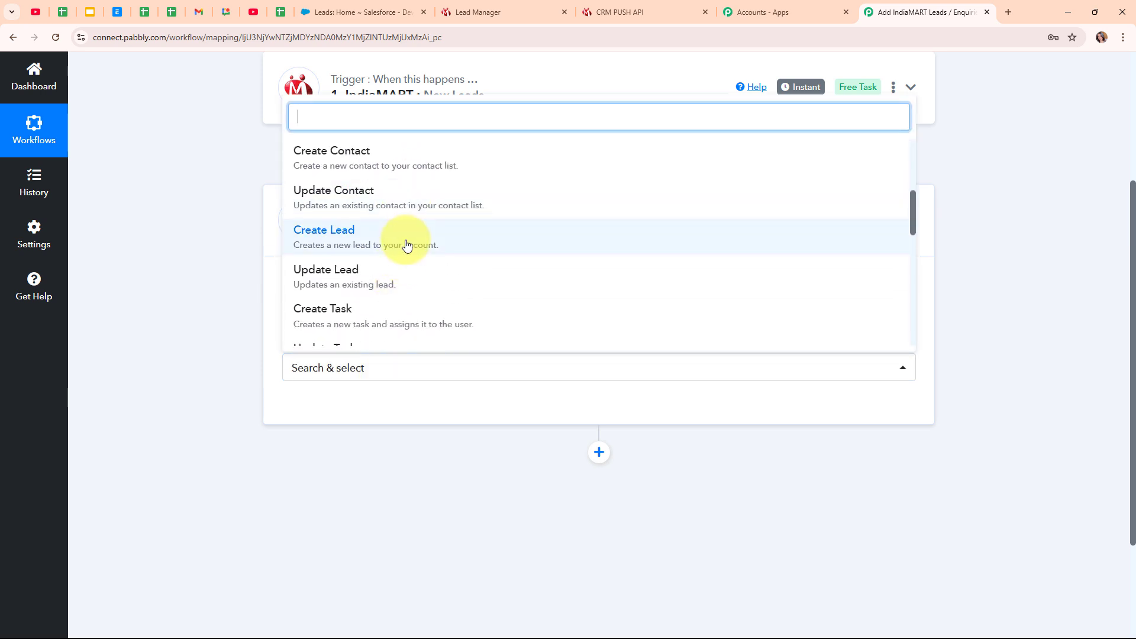
pyautogui.click(406, 245)
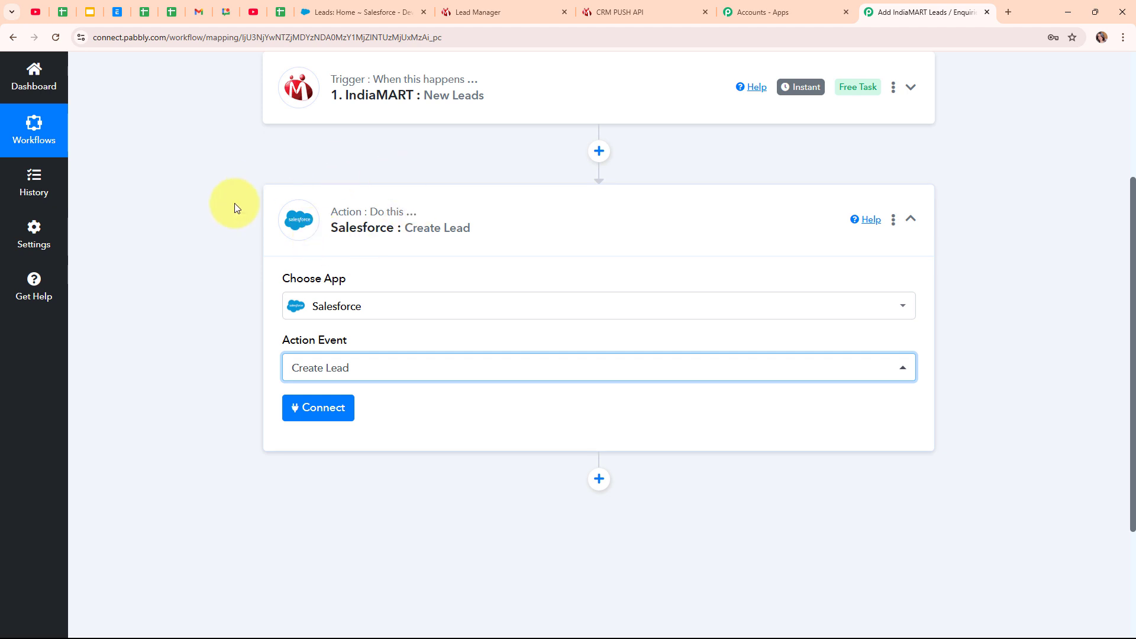
# - Add and authorize a new Salesforce connection, then dismiss the success message
pyautogui.click(338, 407)
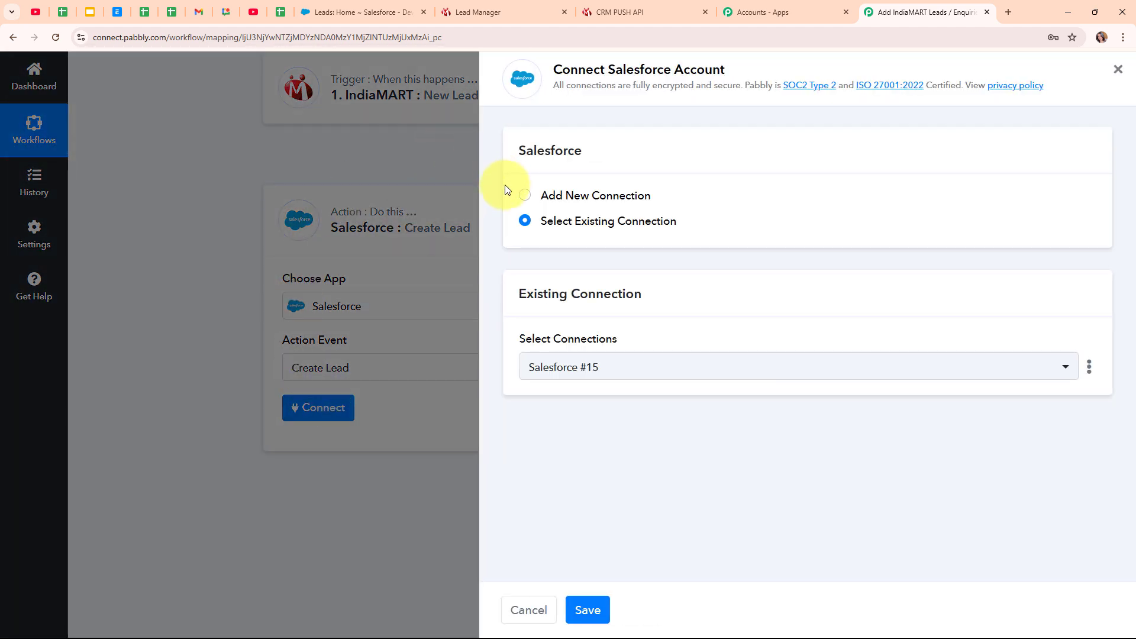
pyautogui.click(523, 199)
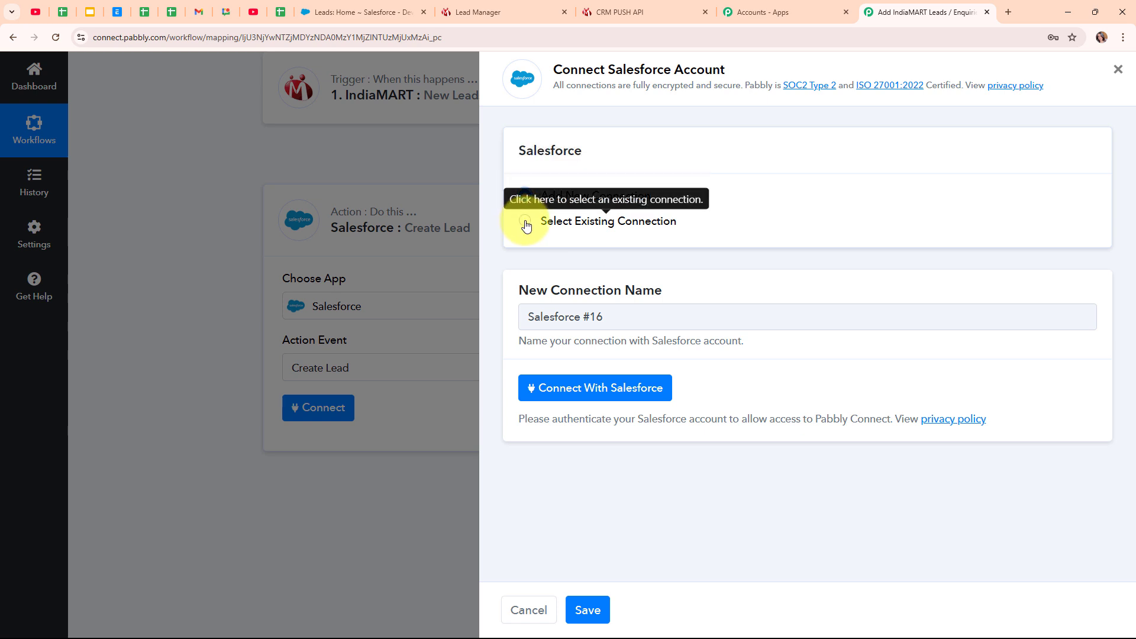
pyautogui.click(626, 392)
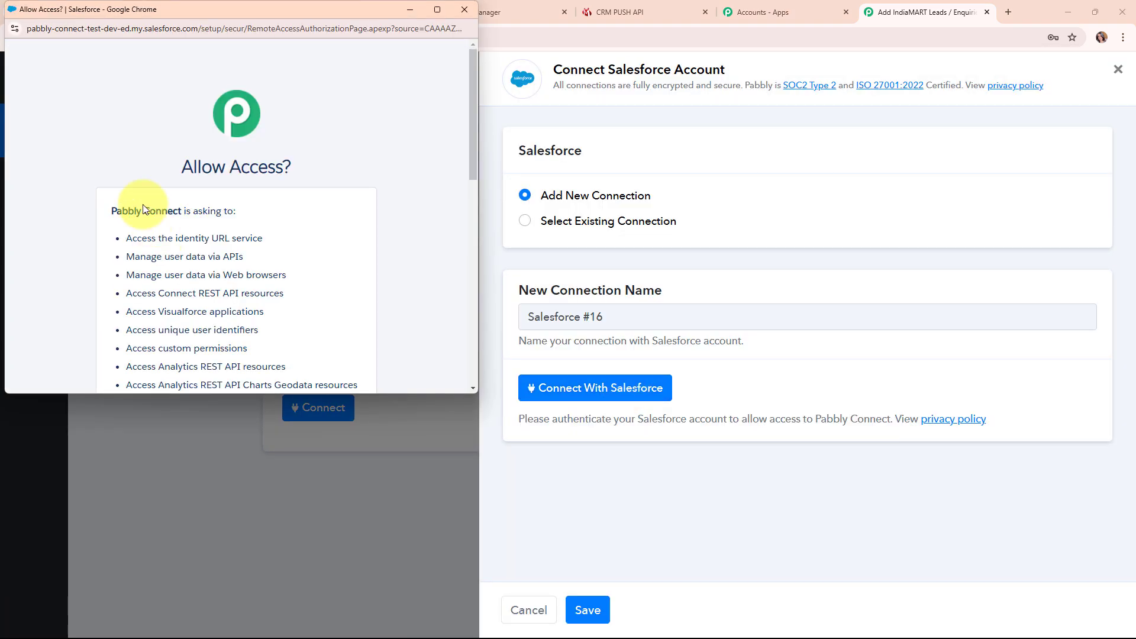
pyautogui.scroll(-5, 352, 210)
pyautogui.scroll(-5, 352, 210)
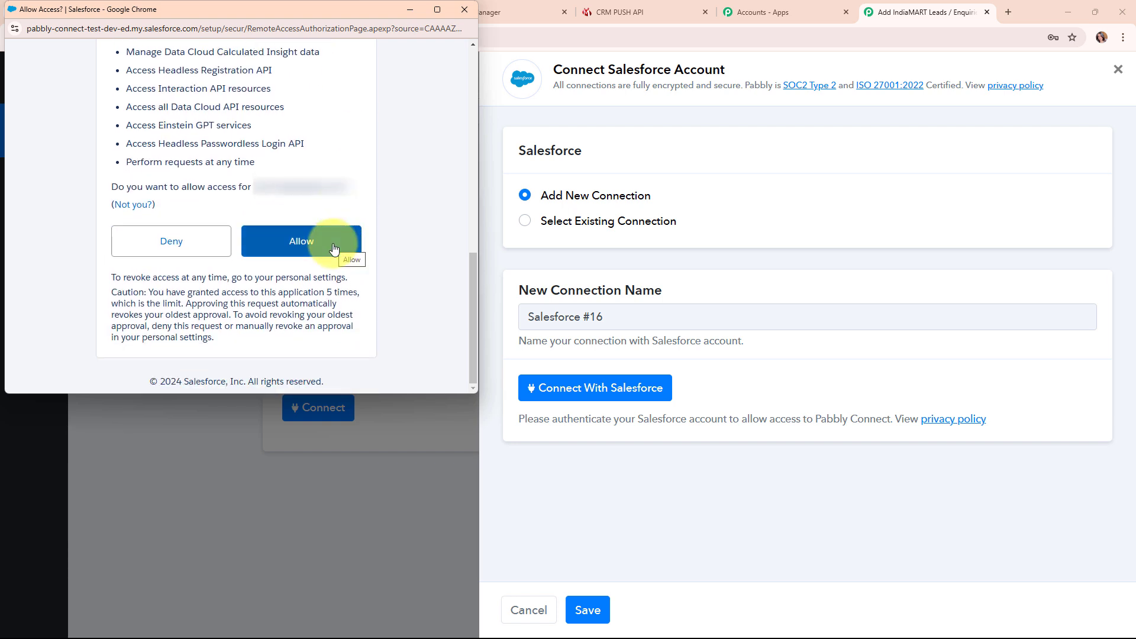
pyautogui.click(334, 248)
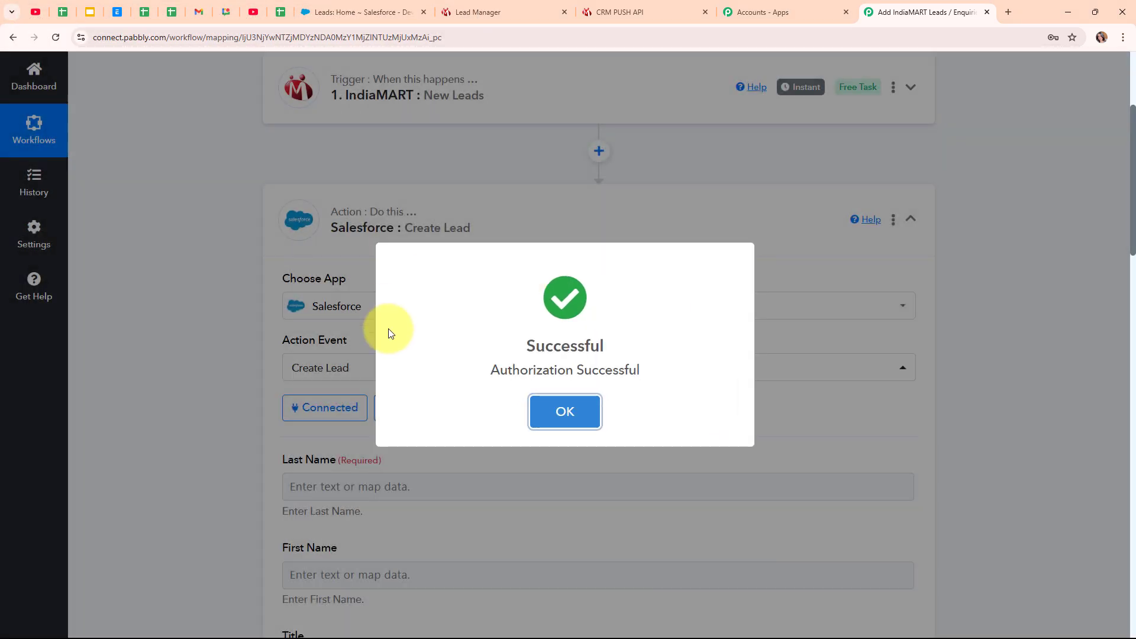
pyautogui.click(565, 411)
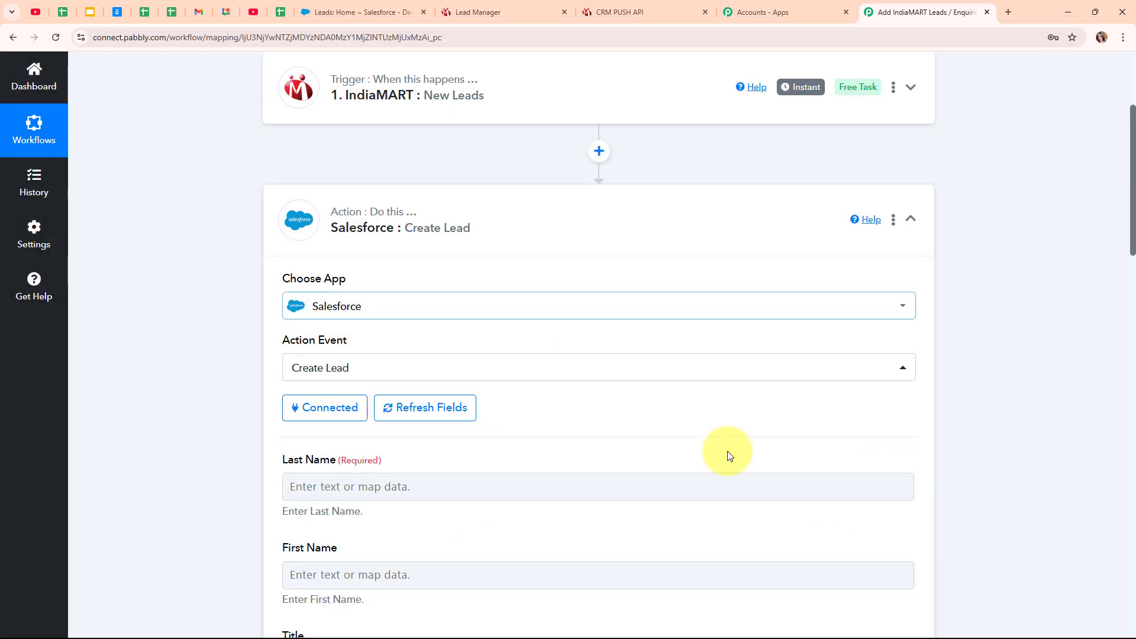
# - Map the lead's Last Name to the IndiaMART RESPONSE SENDER NAME
pyautogui.scroll(-5, 644, 414)
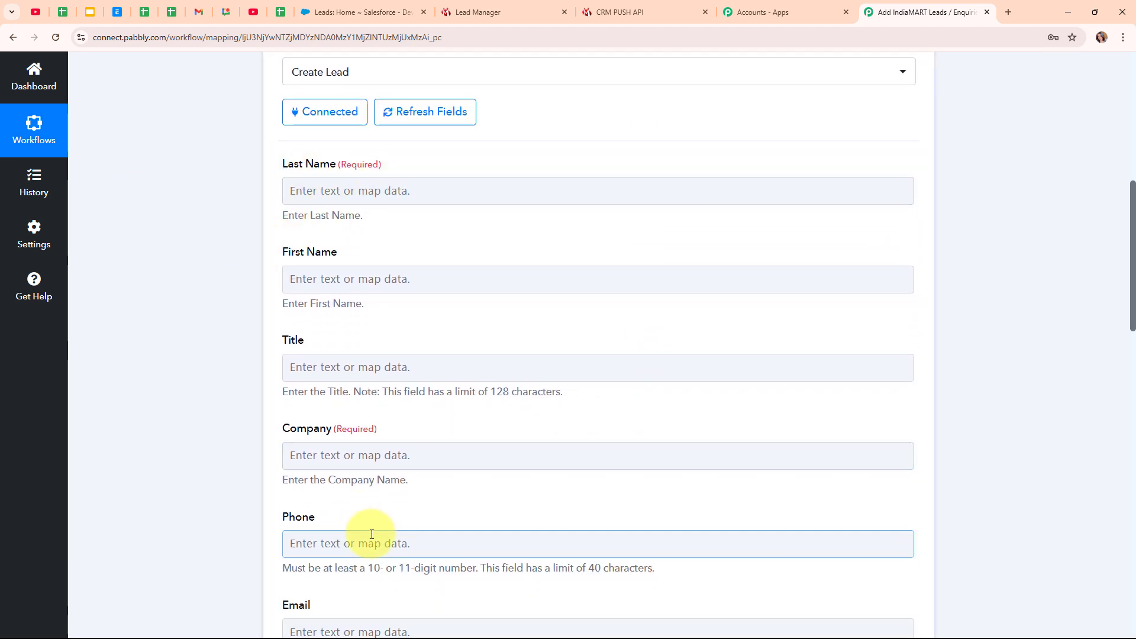
pyautogui.click(316, 191)
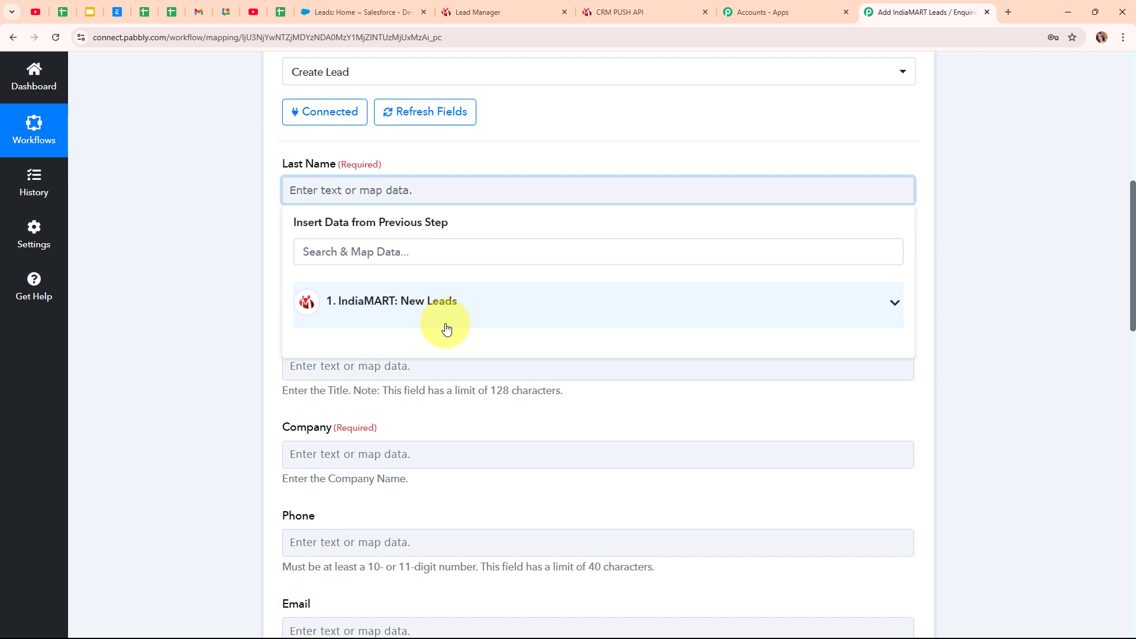
pyautogui.click(385, 256)
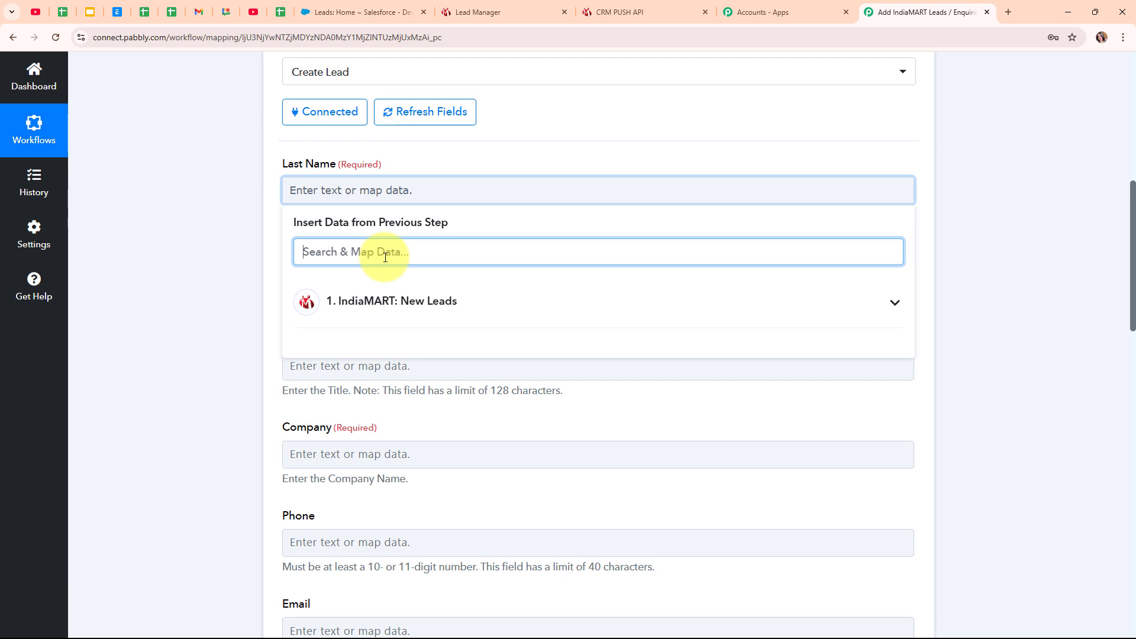
pyautogui.write('name')
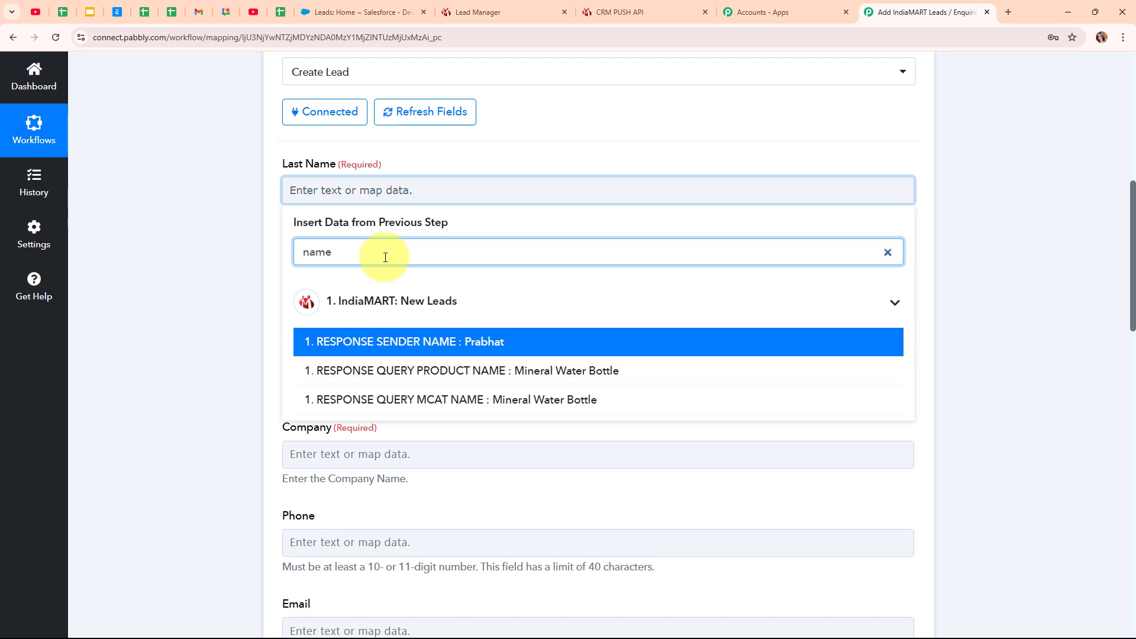
pyautogui.click(542, 351)
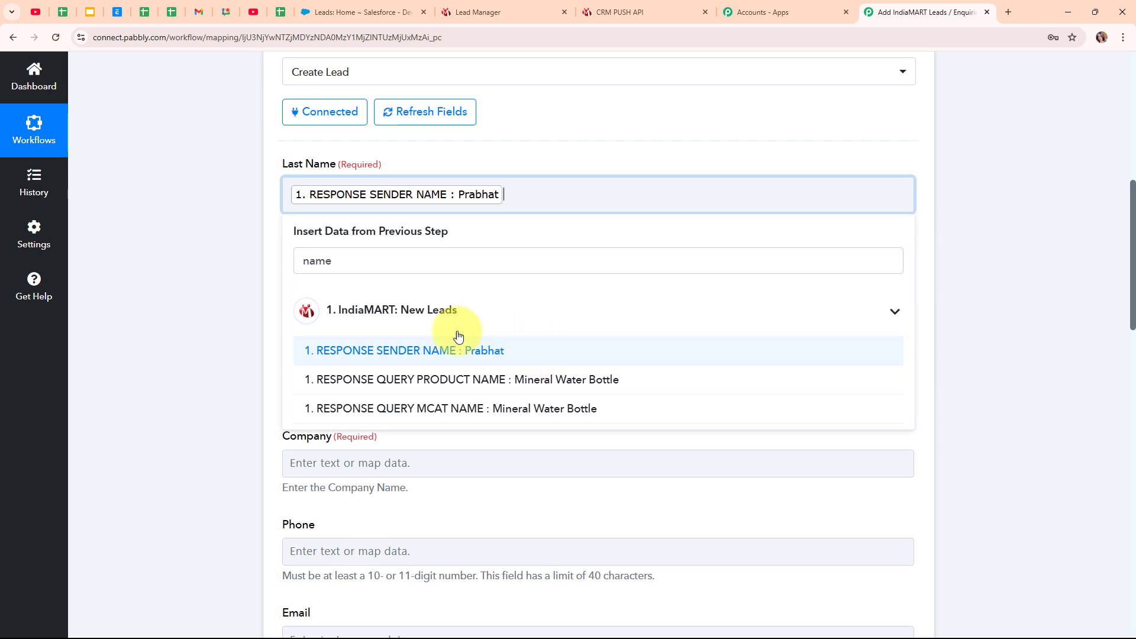
pyautogui.click(201, 256)
# - Map Company to RESPONSE SENDER COMPANY (ABC pvt Ltd.)
pyautogui.scroll(-2, 655, 330)
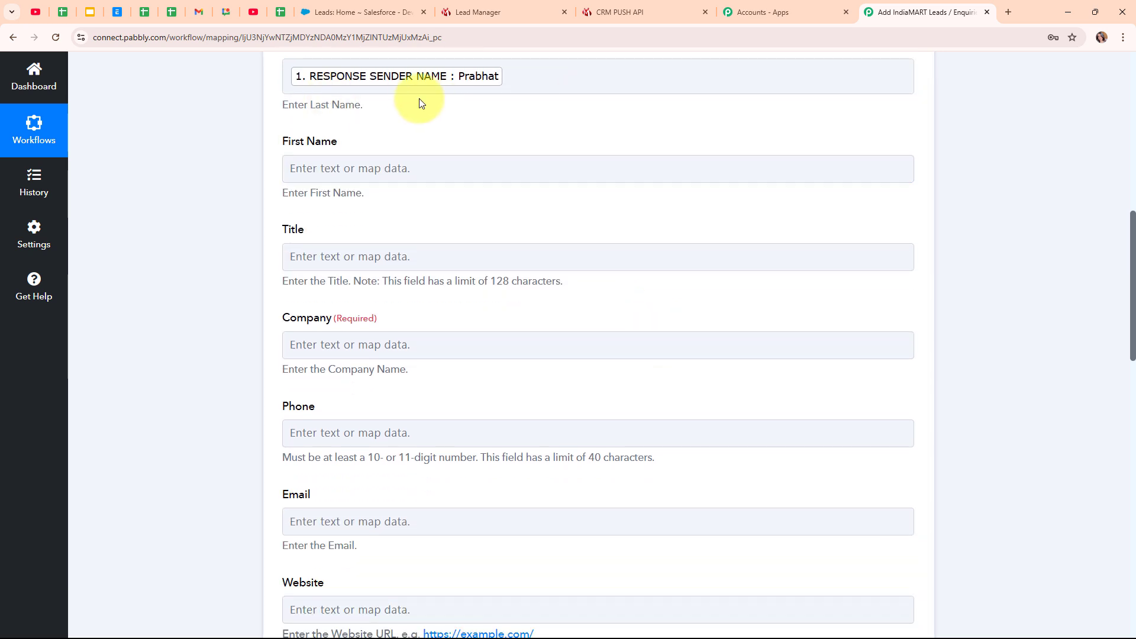
pyautogui.click(284, 98)
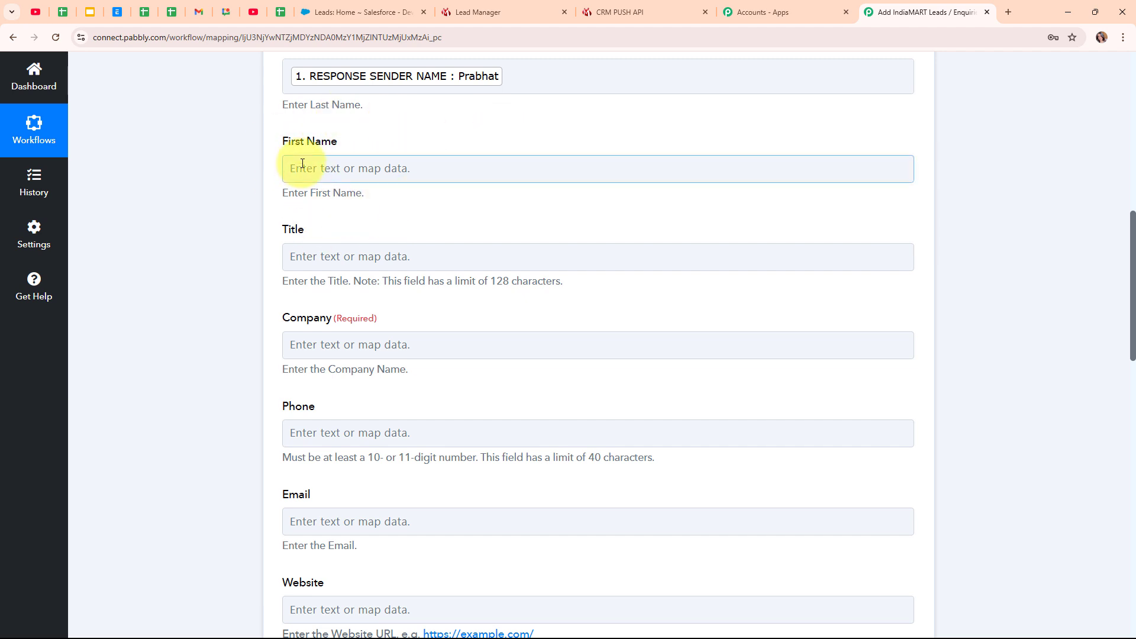
pyautogui.scroll(-1, 453, 213)
pyautogui.scroll(-1, 453, 216)
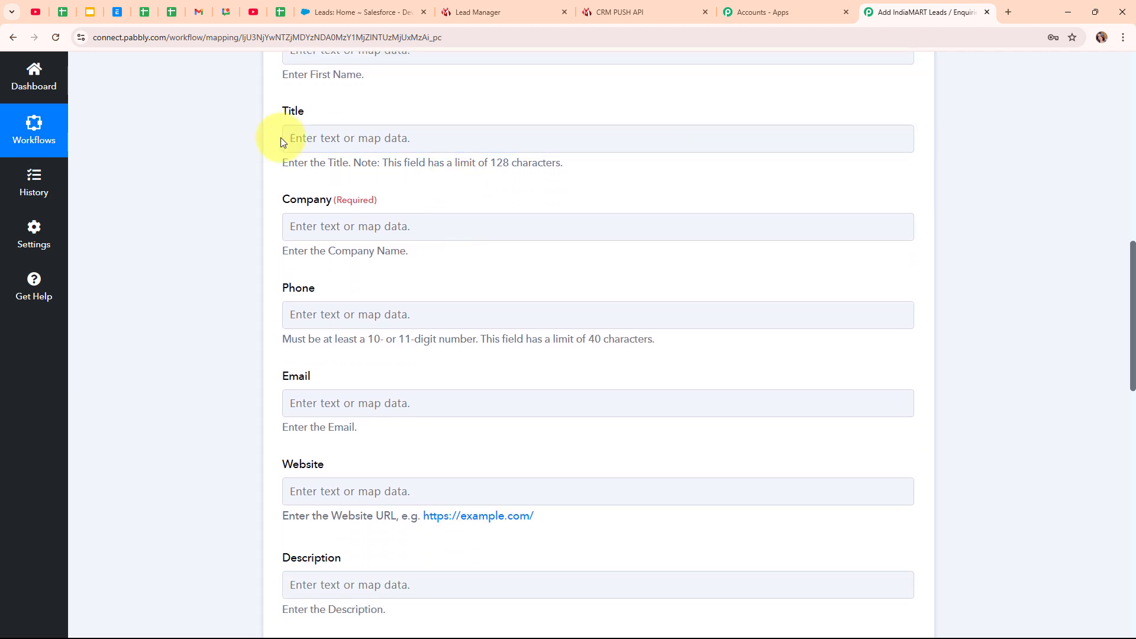
pyautogui.click(417, 140)
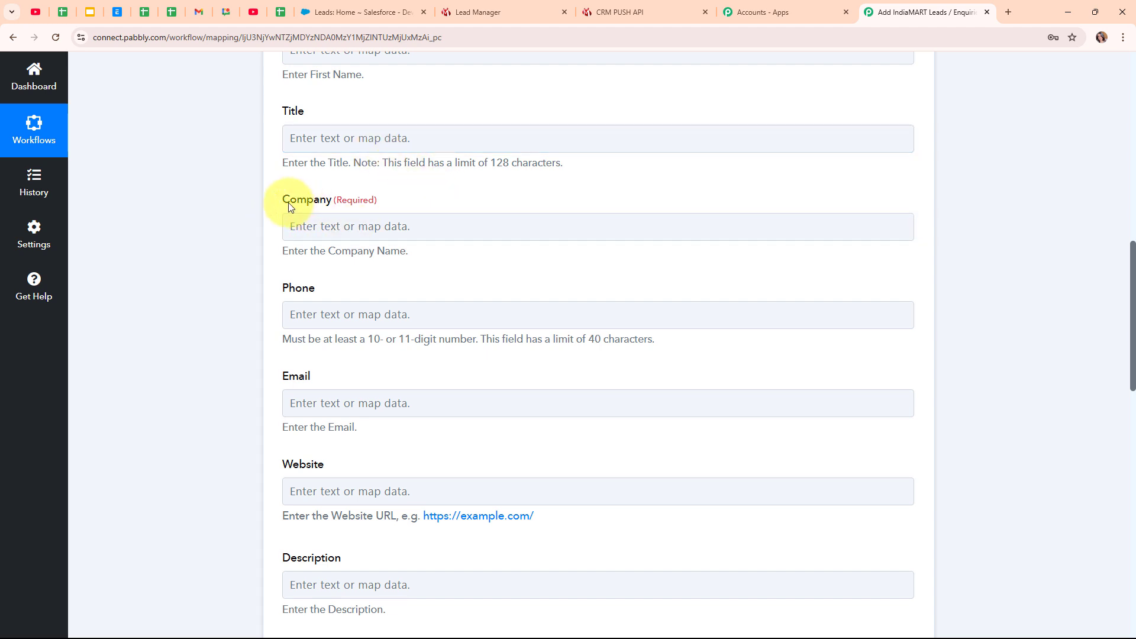
pyautogui.click(347, 226)
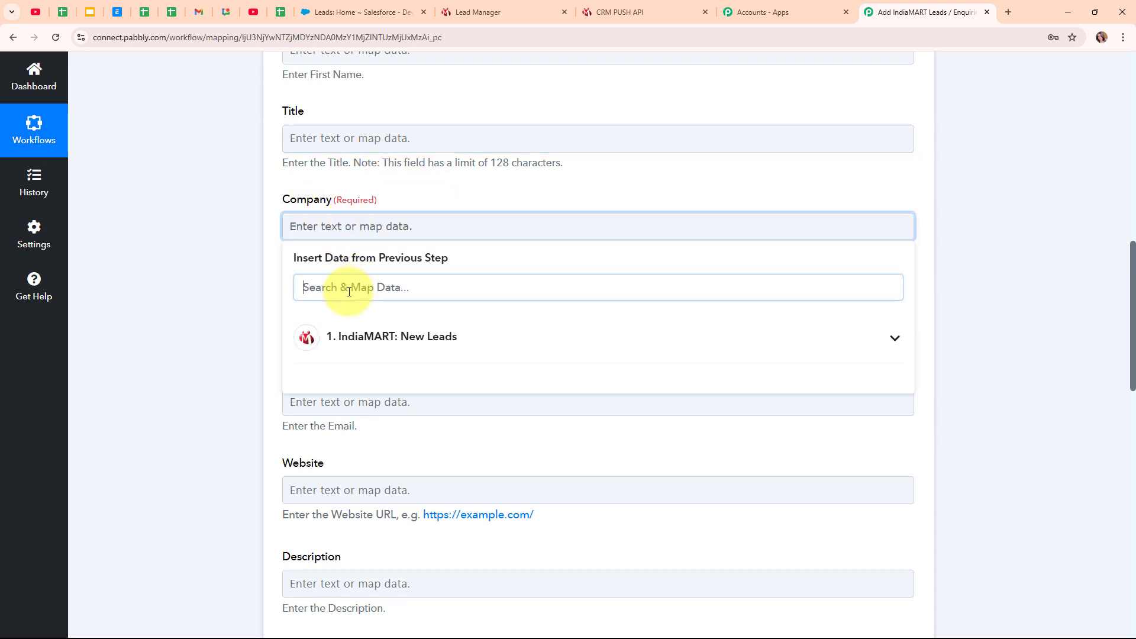
pyautogui.write('comp')
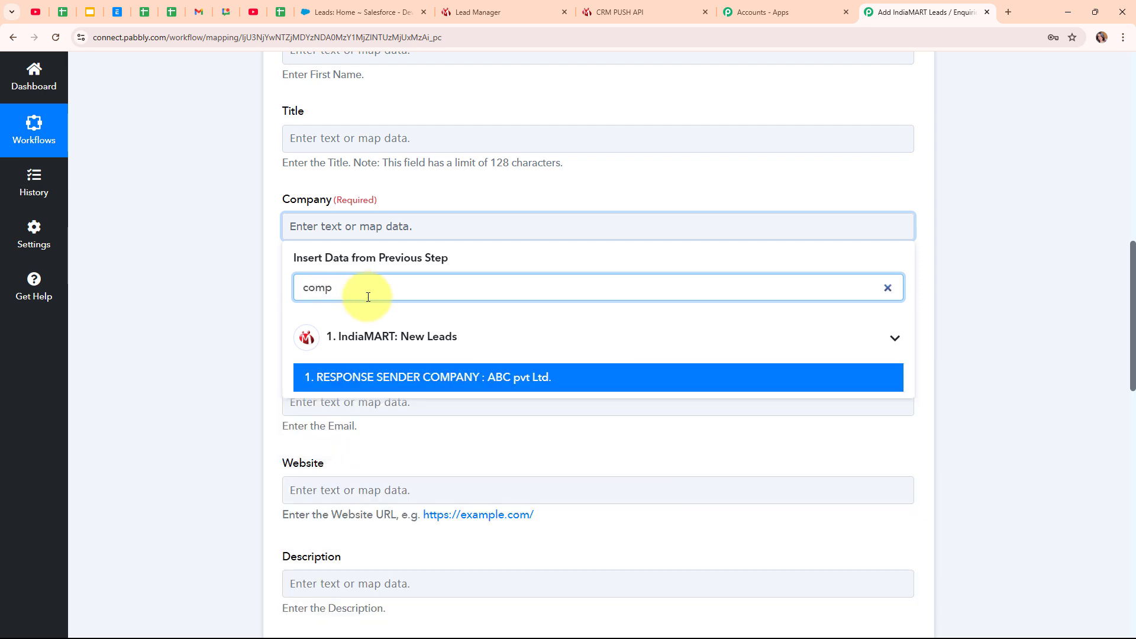
pyautogui.click(404, 380)
pyautogui.click(257, 379)
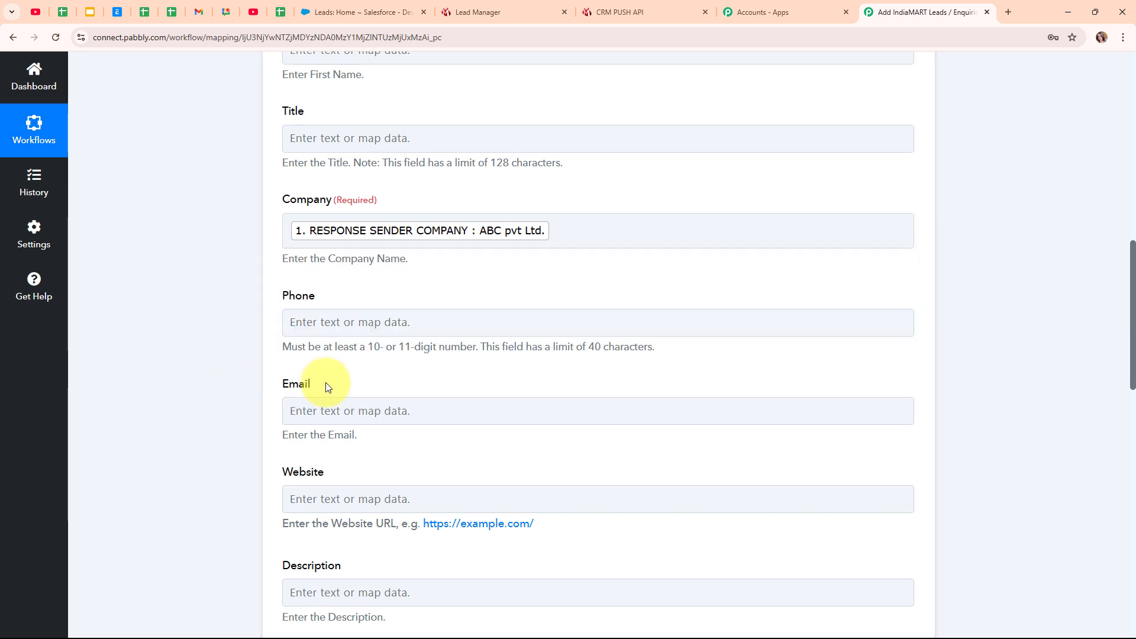
pyautogui.scroll(-4, 562, 393)
pyautogui.scroll(2, 562, 393)
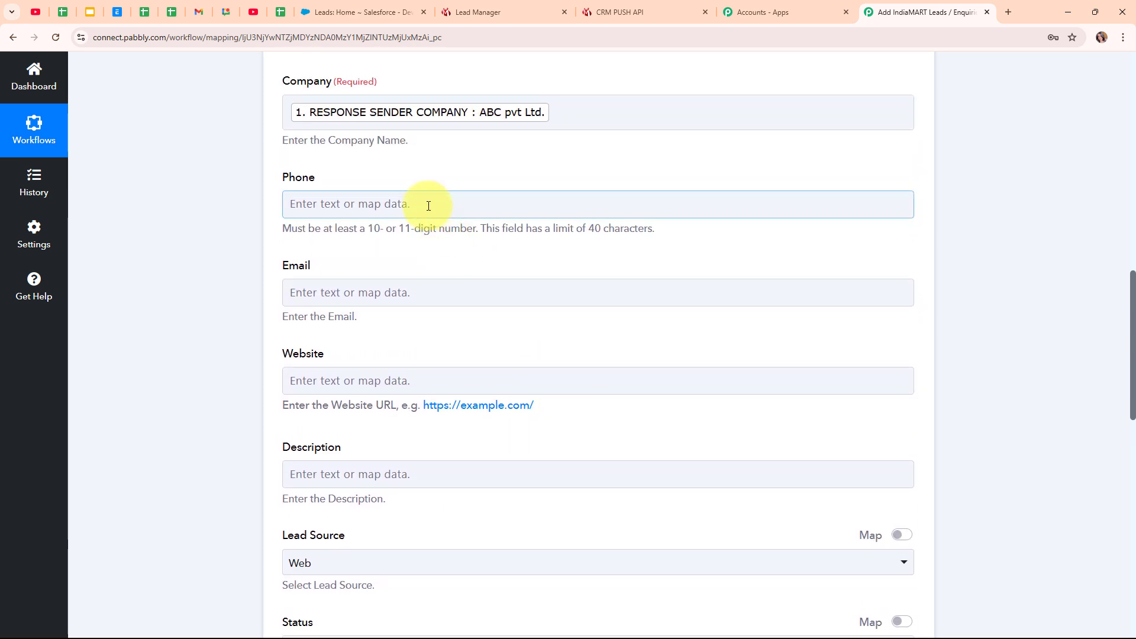
# - Map Phone to RESPONSE SENDER PHONE and Email to RESPONSE SENDER EMAIL ALT
pyautogui.click(431, 204)
pyautogui.click(414, 269)
pyautogui.write('pho')
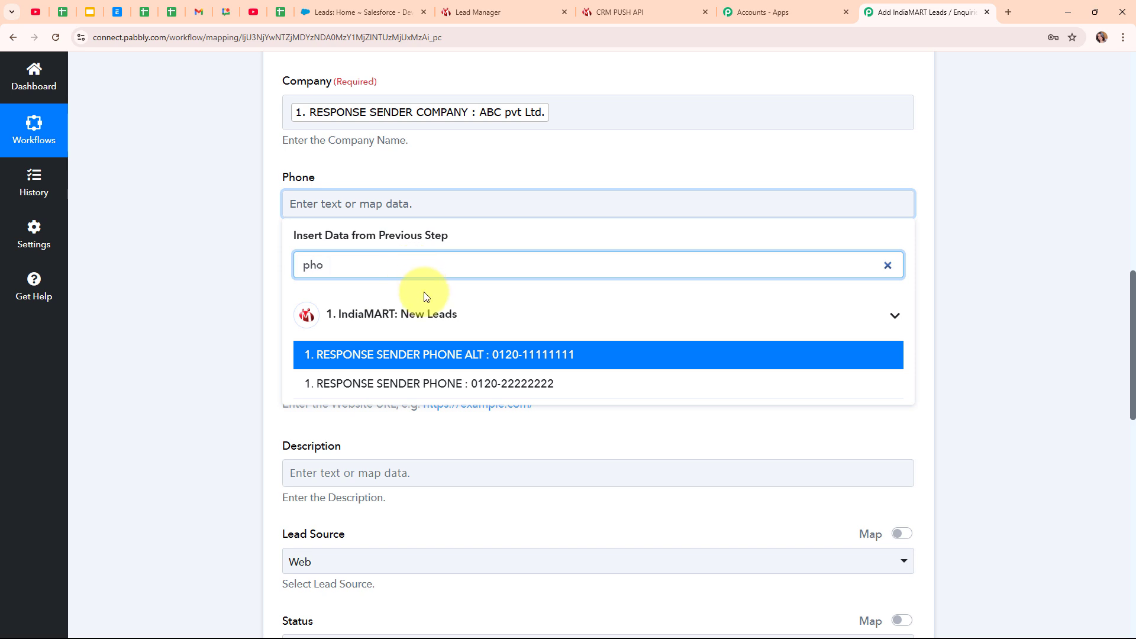
pyautogui.click(429, 383)
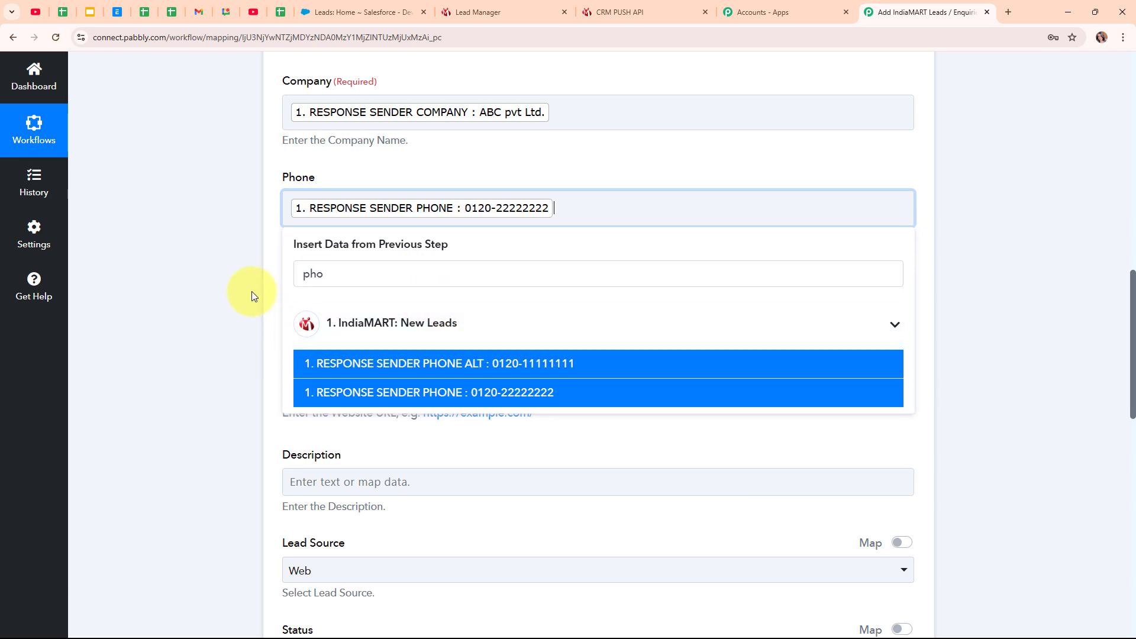
pyautogui.click(251, 291)
pyautogui.scroll(-1, 614, 338)
pyautogui.click(373, 239)
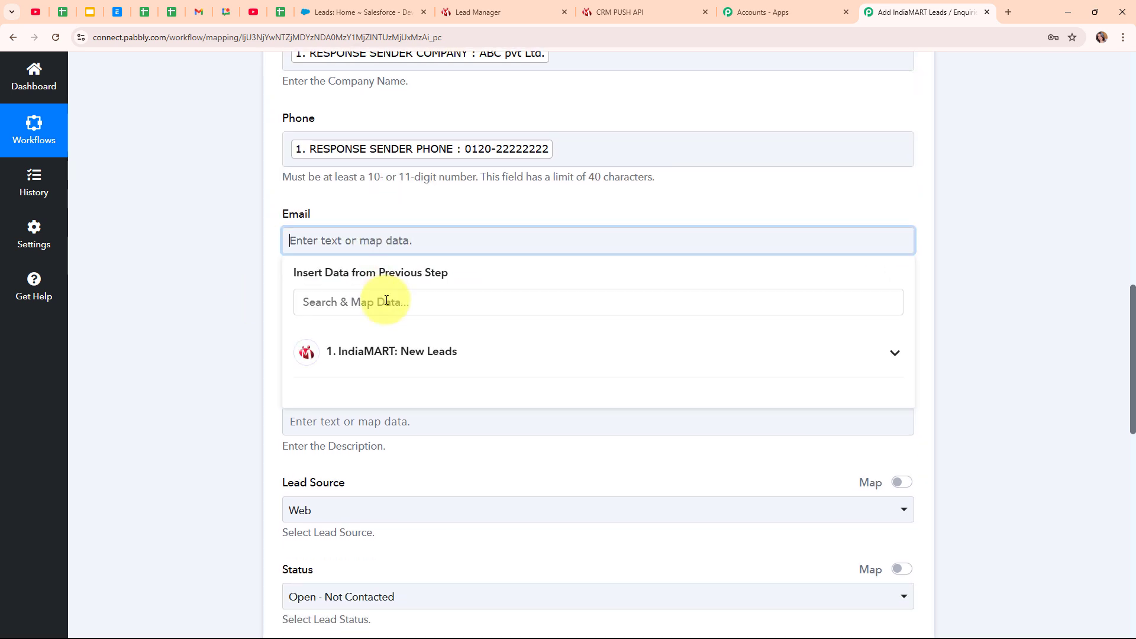
pyautogui.click(386, 301)
pyautogui.write('@')
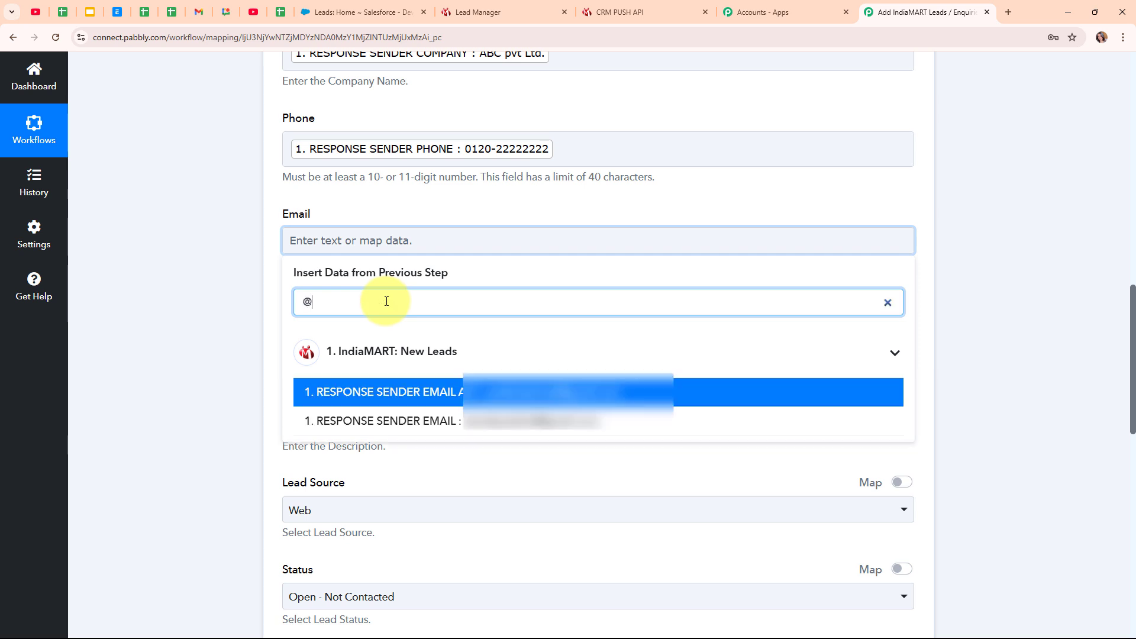
pyautogui.click(431, 395)
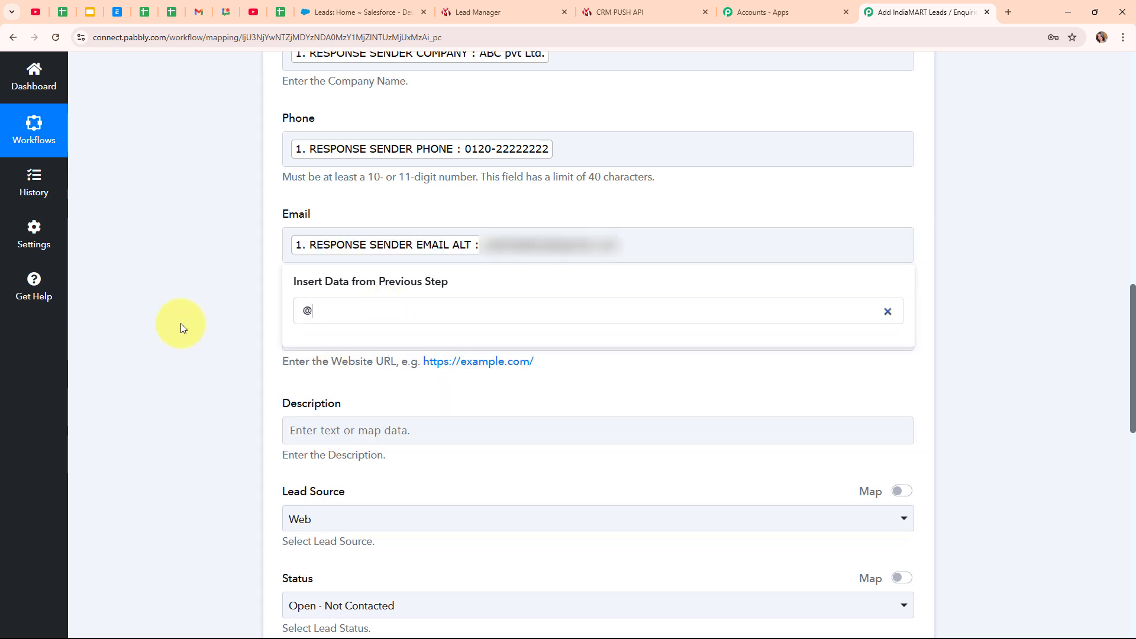
pyautogui.click(183, 325)
# - Keep Lead Source as Web, Status as Open - Not Contacted and Rating as Hot
pyautogui.scroll(-2, 696, 390)
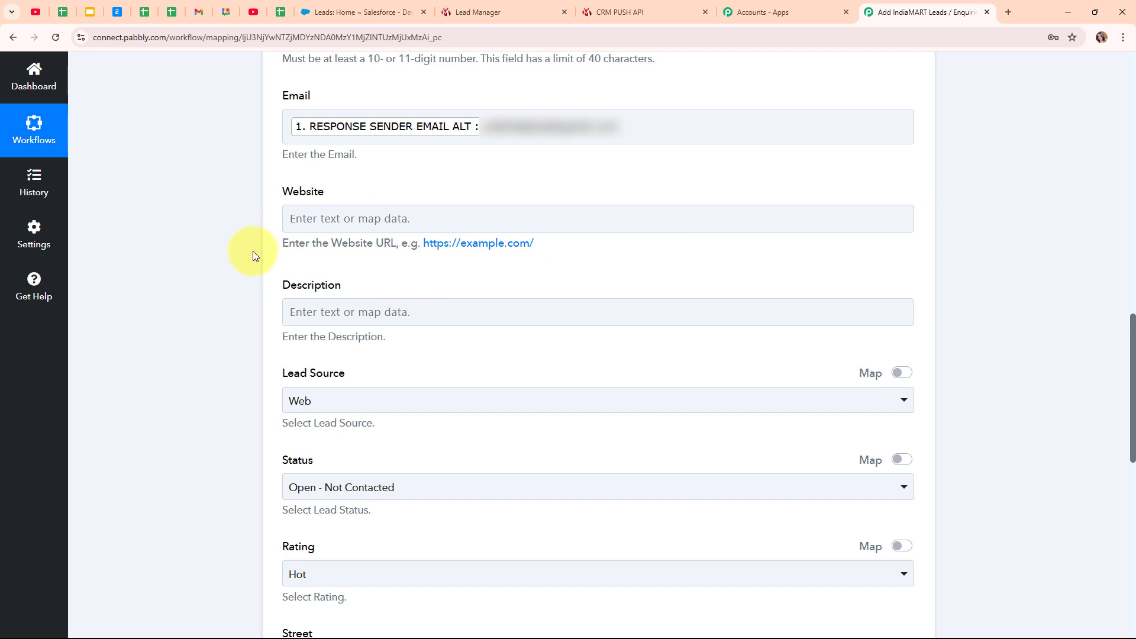
pyautogui.scroll(-5, 586, 367)
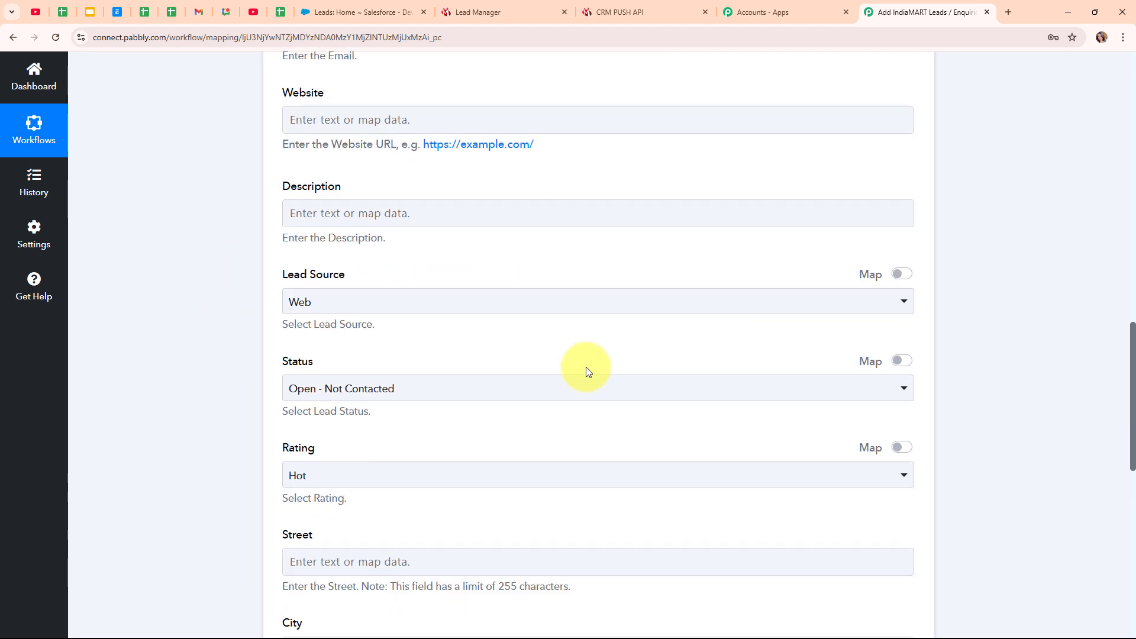
pyautogui.click(586, 367)
pyautogui.scroll(-1, 586, 368)
pyautogui.scroll(1, 586, 370)
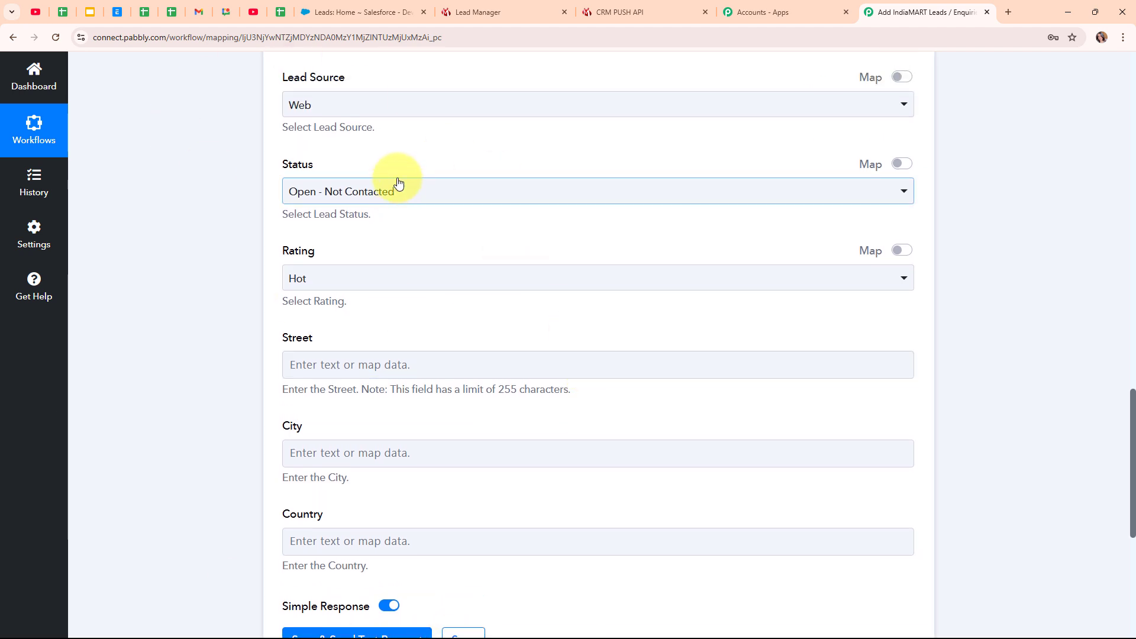
pyautogui.click(383, 106)
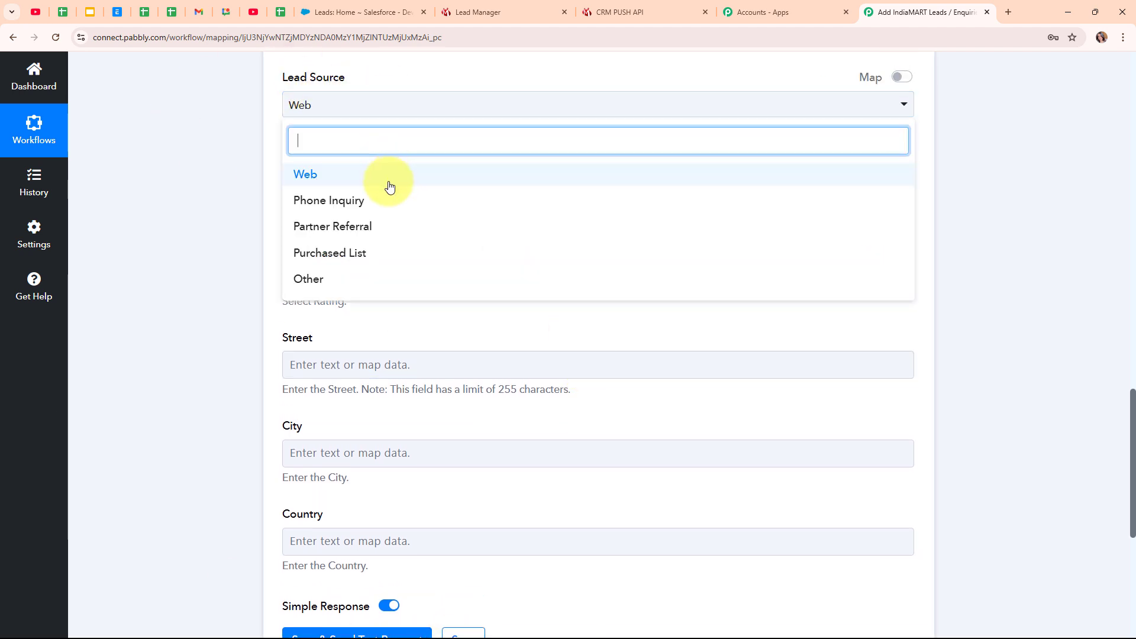
pyautogui.click(380, 181)
pyautogui.click(408, 195)
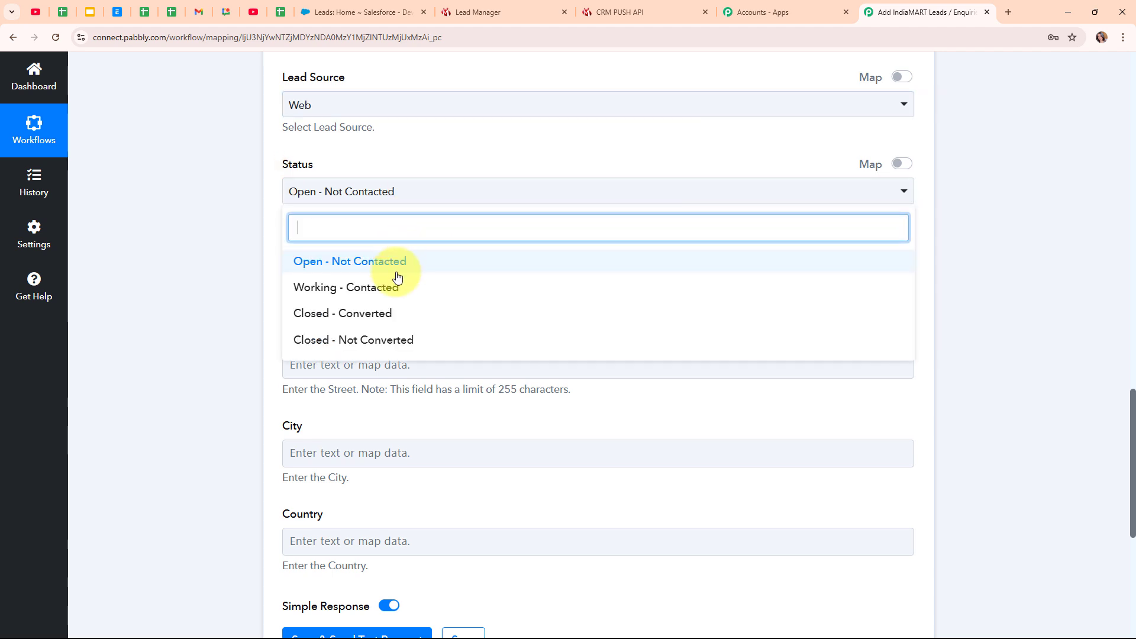
pyautogui.click(400, 266)
pyautogui.click(346, 286)
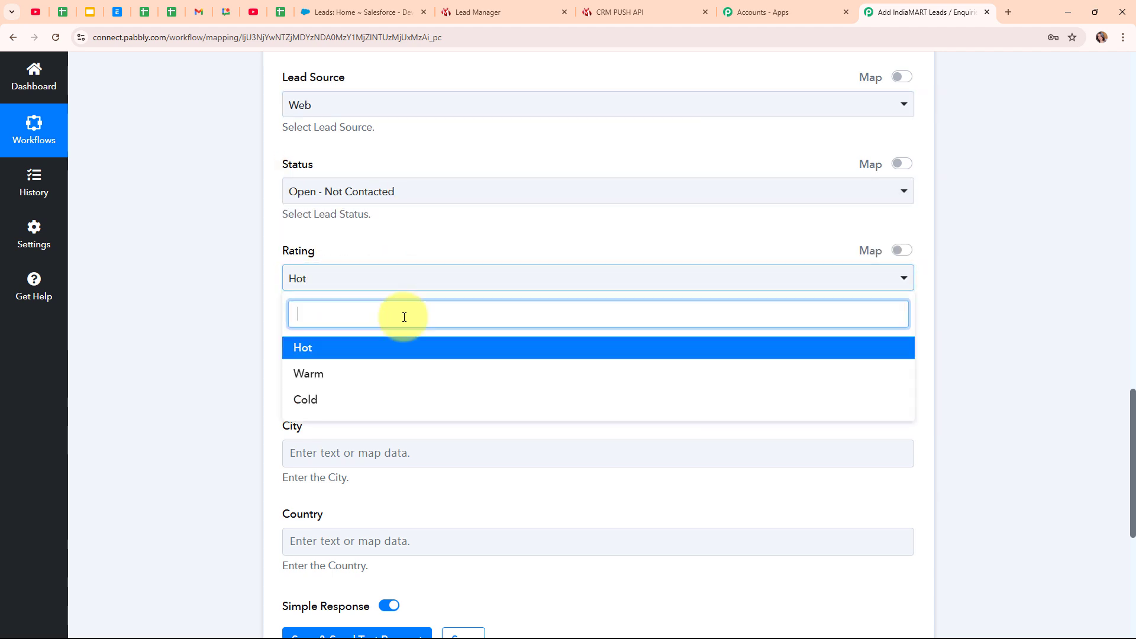
pyautogui.click(394, 348)
pyautogui.scroll(-4, 1027, 400)
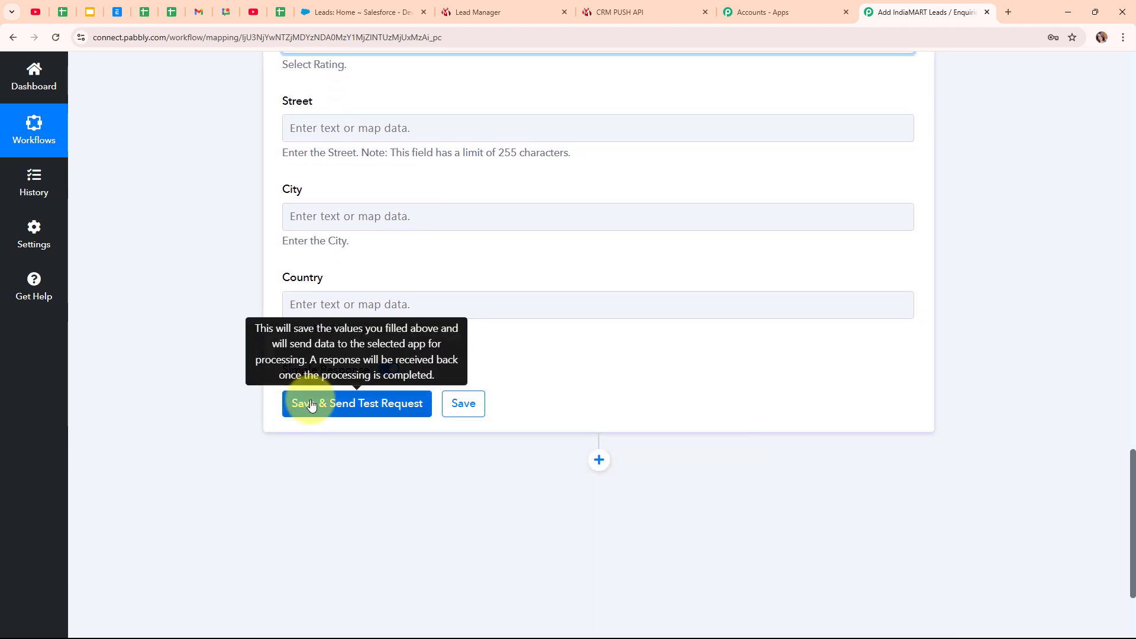
# - Save the action, send a test lead, then switch to the Salesforce Leads tab
pyautogui.click(312, 405)
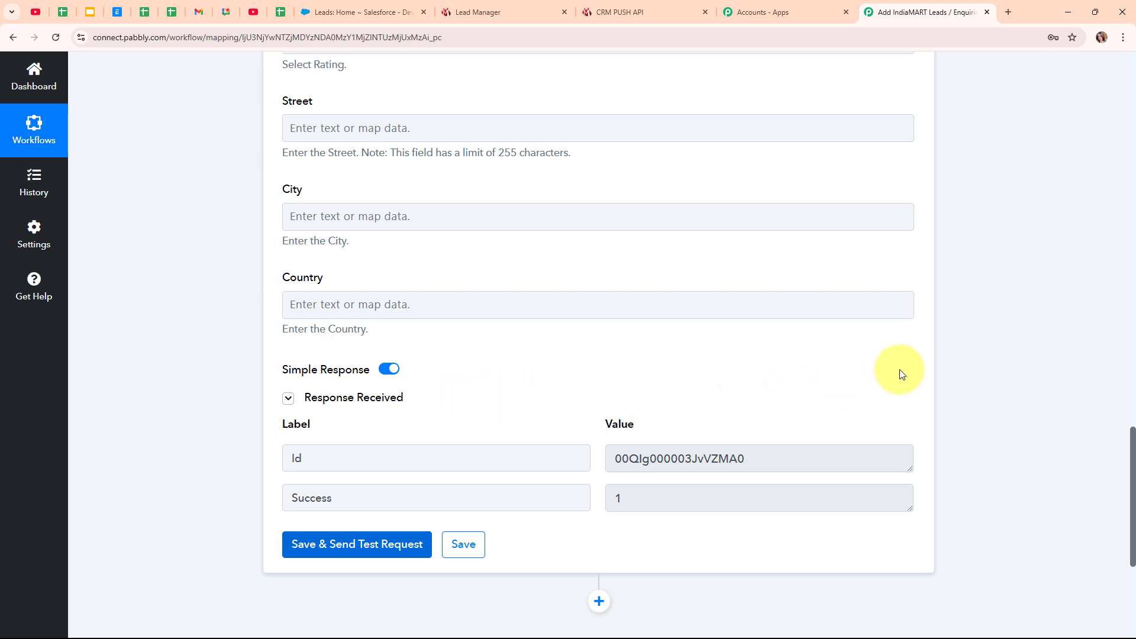
pyautogui.hotkey('ctrl', 'shift', 'Tab')
pyautogui.hotkey('ctrl', 'shift', 'Tab')
pyautogui.hotkey('ctrl', 'shift', 'Tab')
pyautogui.hotkey('ctrl', 'shift', 'Tab')
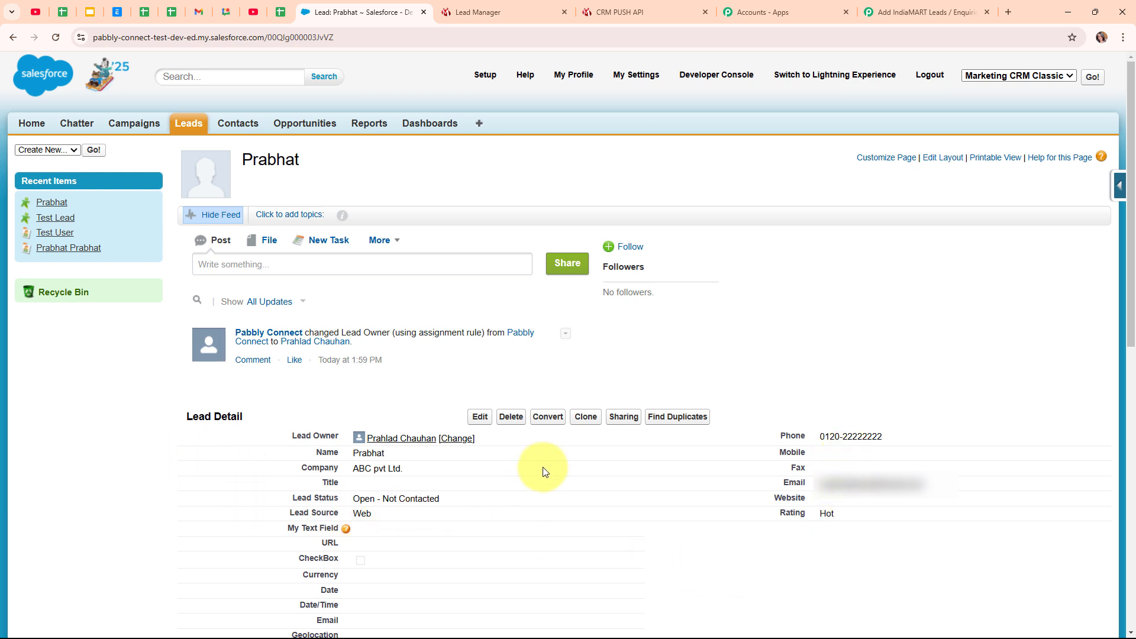
# - Return to the Pabbly Connect workflow tab
pyautogui.click(924, 9)
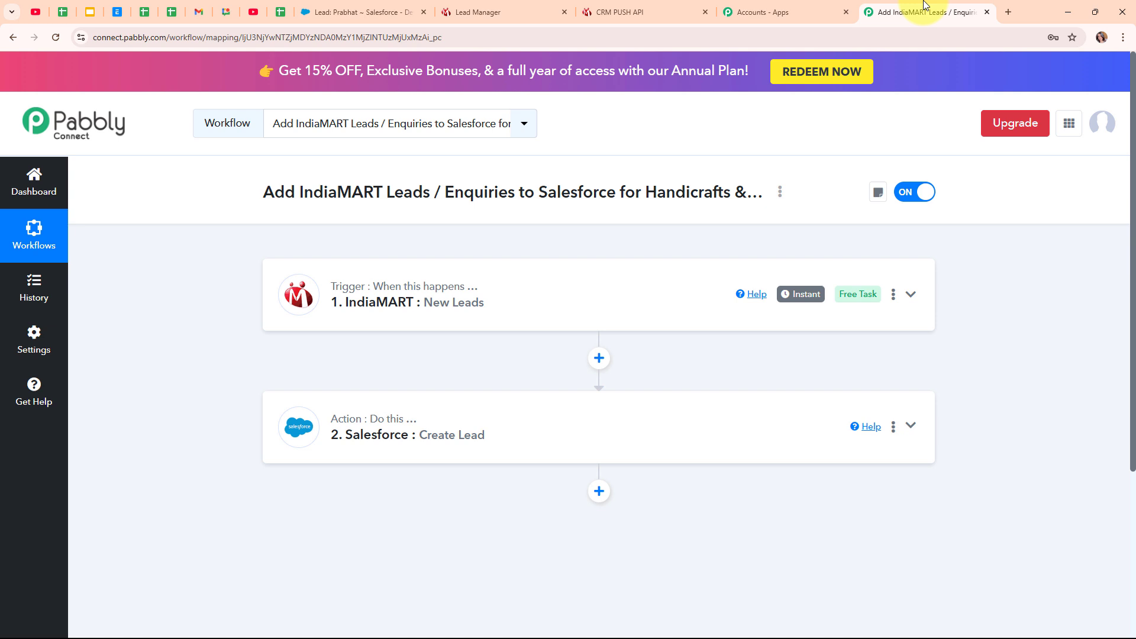